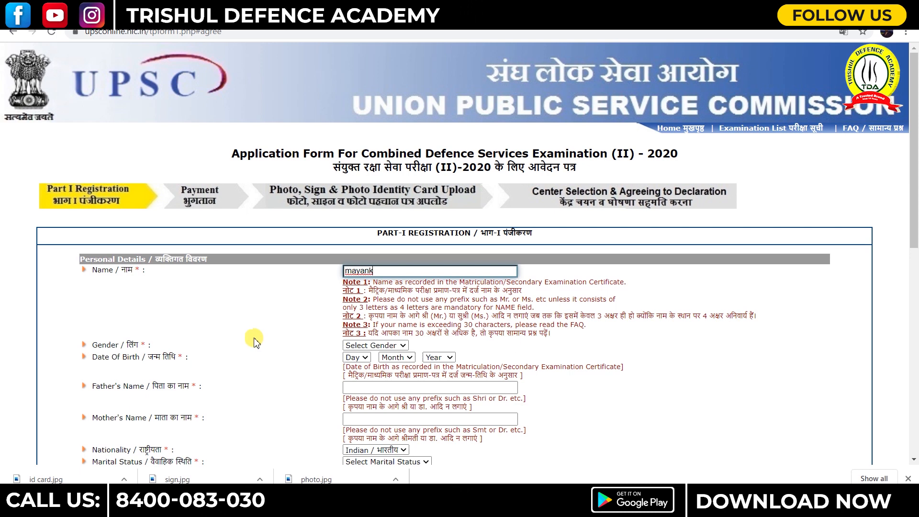
- Open the Gender dropdown on the Part I registration form
{"action": "left_click", "coordinate": [382, 345]}
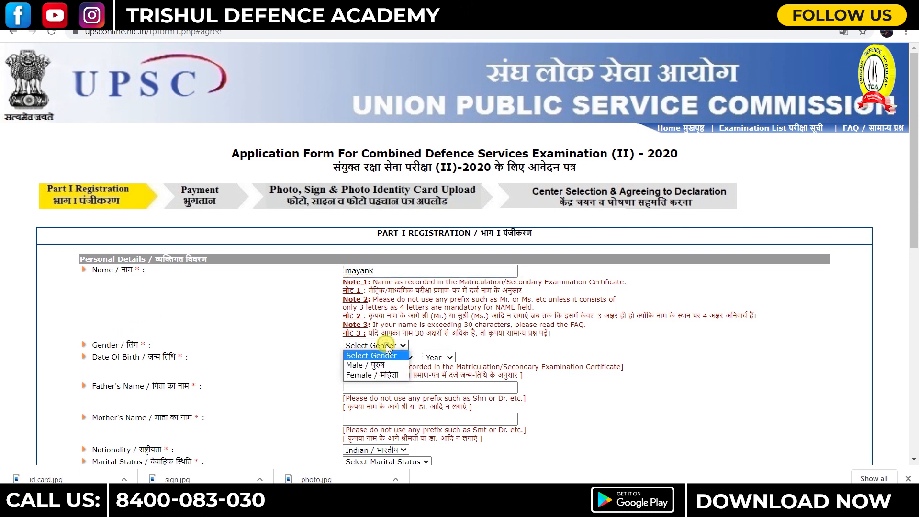
- Set gender to Male and date of birth to 01 Jan 2002
{"action": "left_click", "coordinate": [366, 366]}
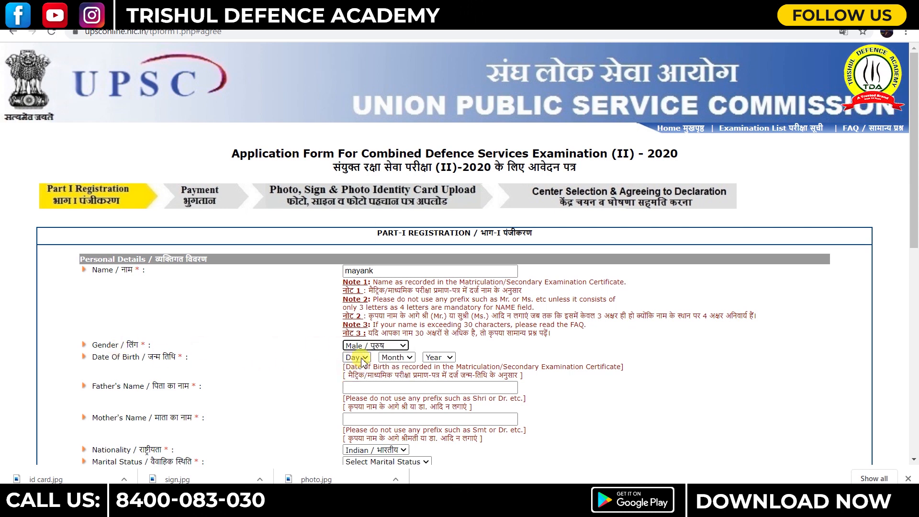
{"action": "left_click", "coordinate": [362, 359]}
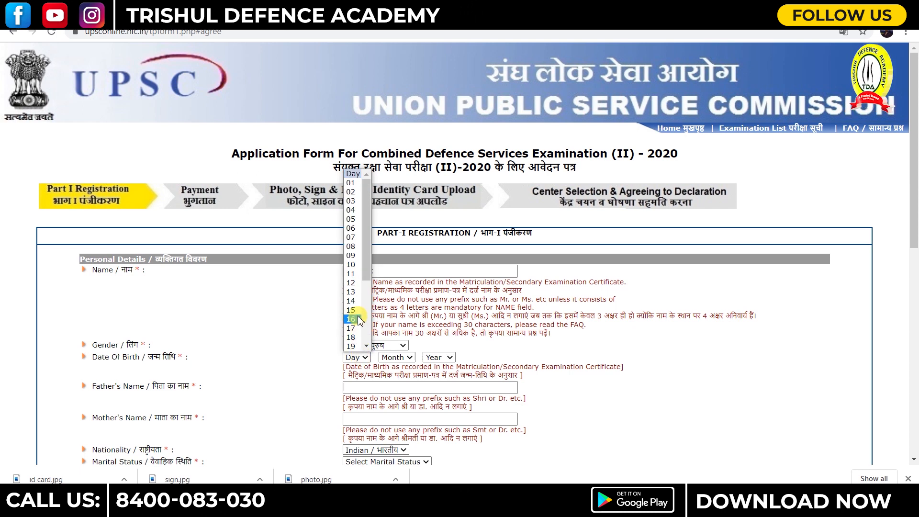
{"action": "left_click", "coordinate": [354, 182]}
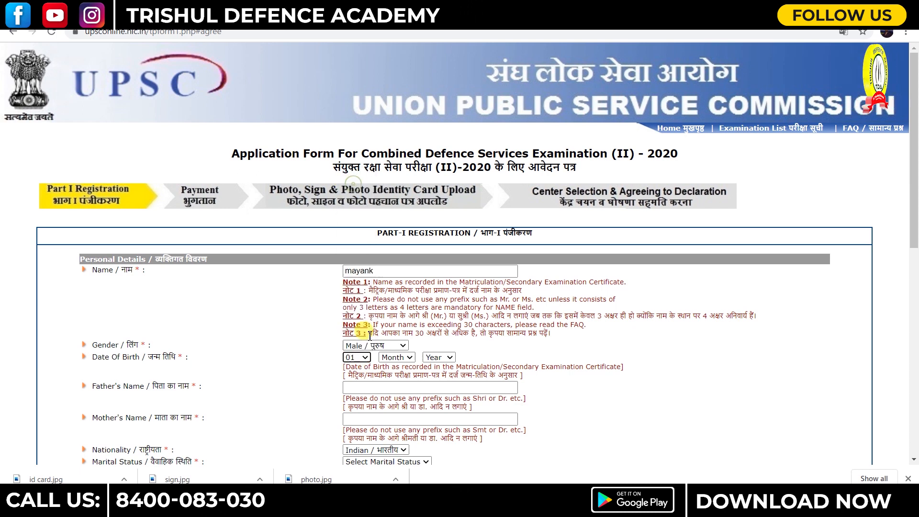
{"action": "left_click", "coordinate": [397, 359]}
{"action": "left_click", "coordinate": [388, 376]}
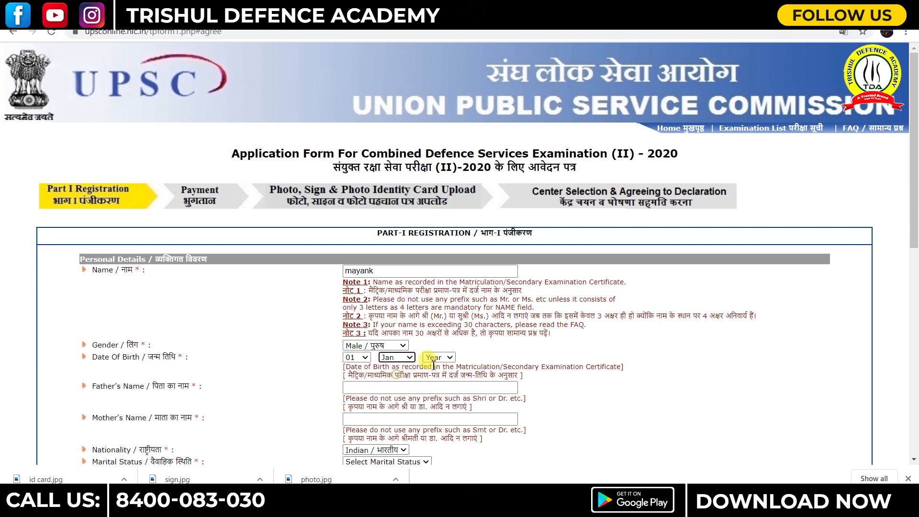
{"action": "left_click", "coordinate": [440, 358]}
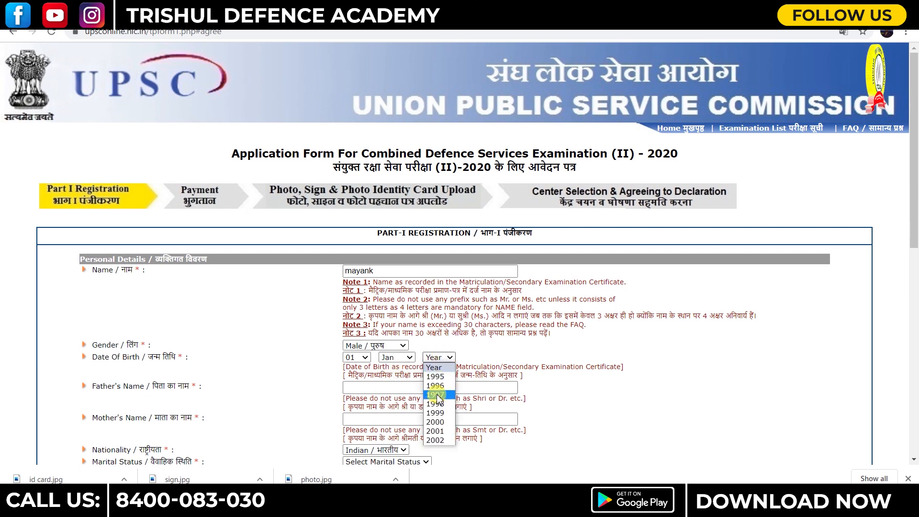
{"action": "left_click", "coordinate": [437, 441]}
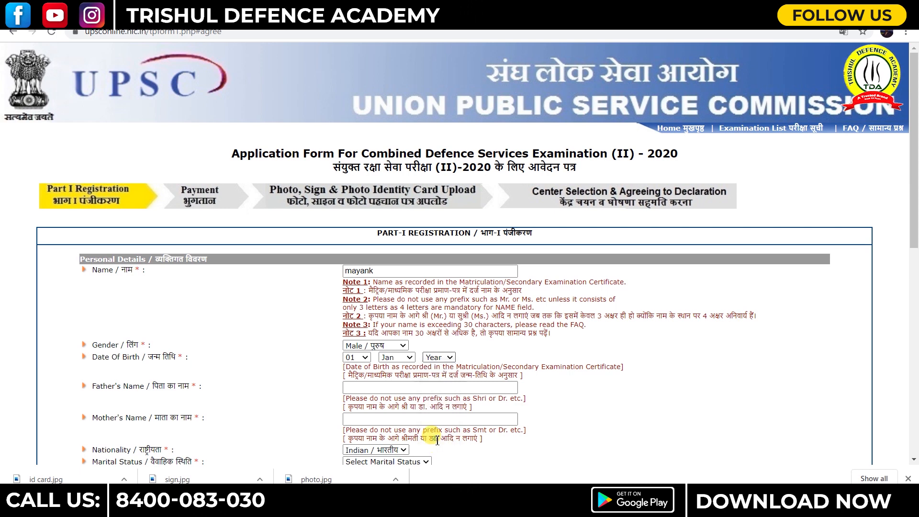
- Enter the father's name and the mother's name
{"action": "left_click", "coordinate": [370, 389]}
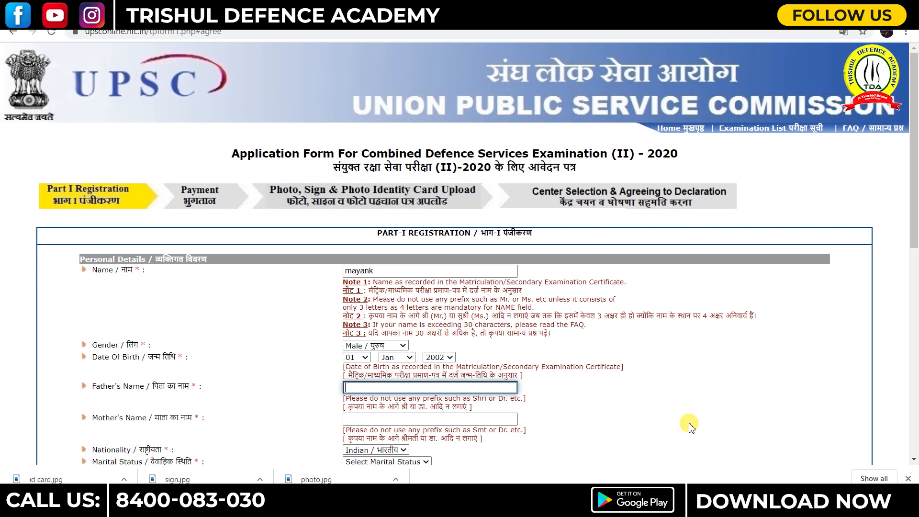
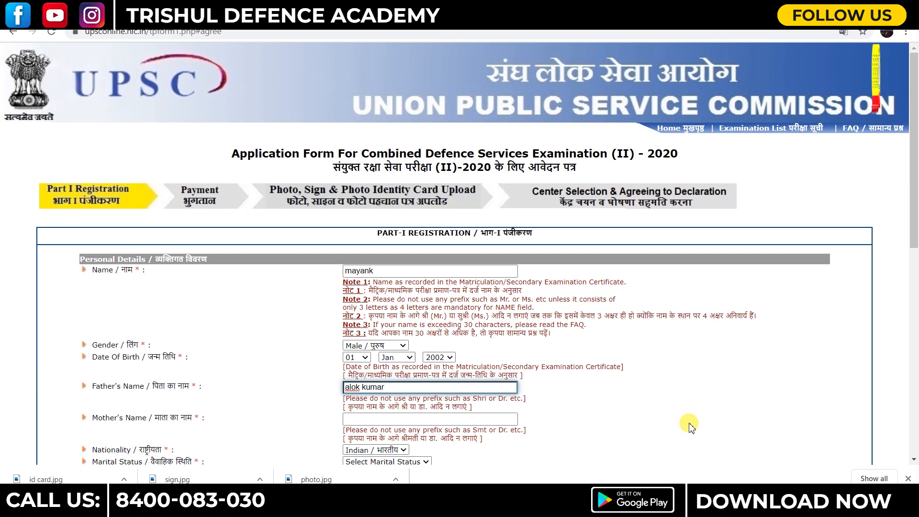
{"action": "left_click", "coordinate": [358, 420]}
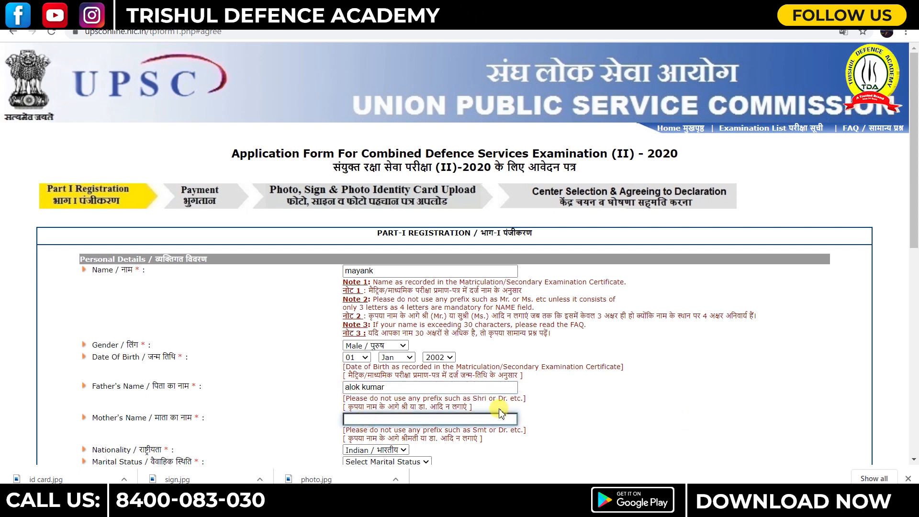
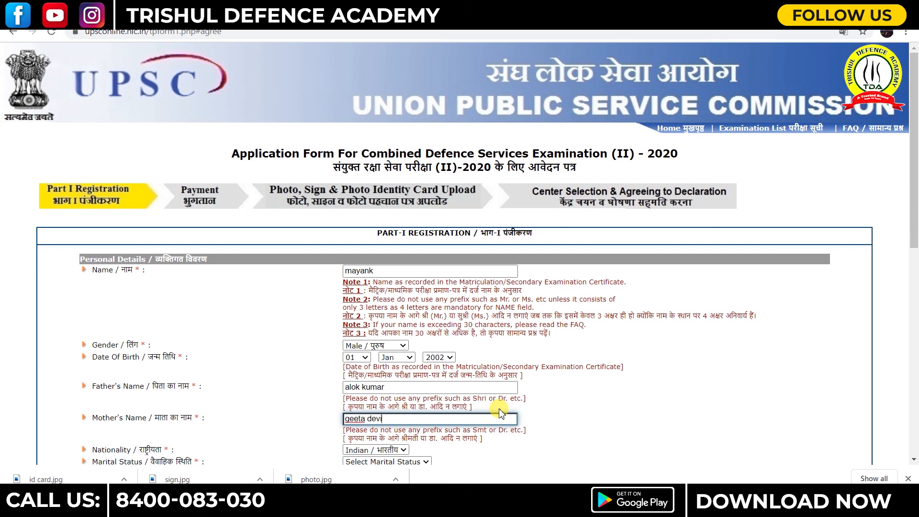
- Keep nationality as Indian and set marital status to Unmarried
{"action": "scroll", "coordinate": [500, 413], "scroll_direction": "down", "scroll_amount": 4}
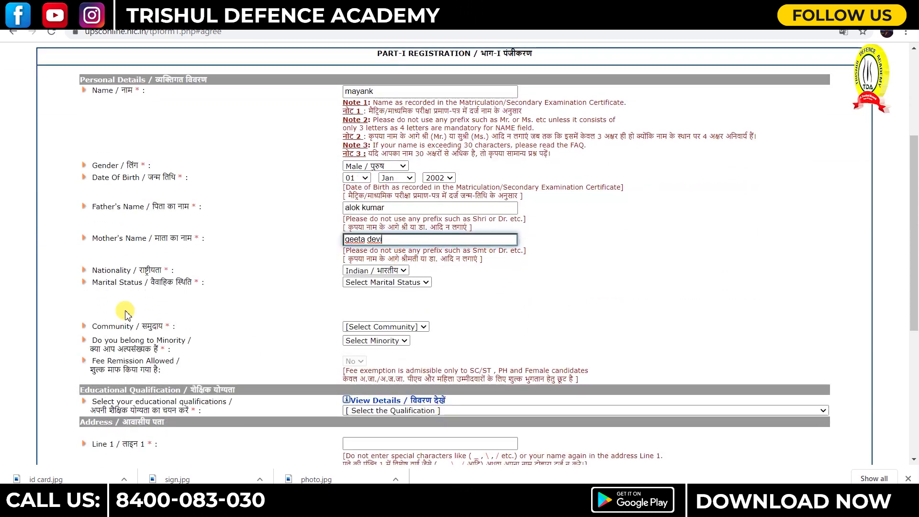
{"action": "left_click", "coordinate": [375, 272]}
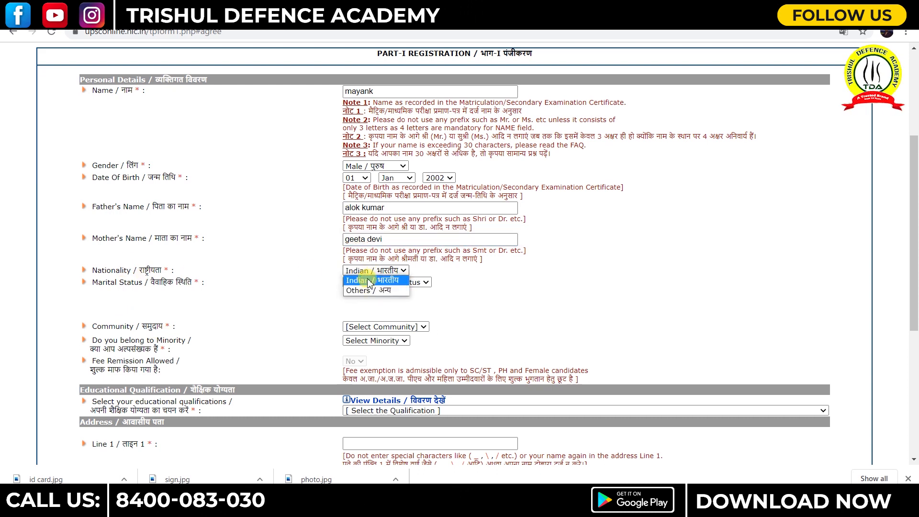
{"action": "left_click", "coordinate": [370, 282]}
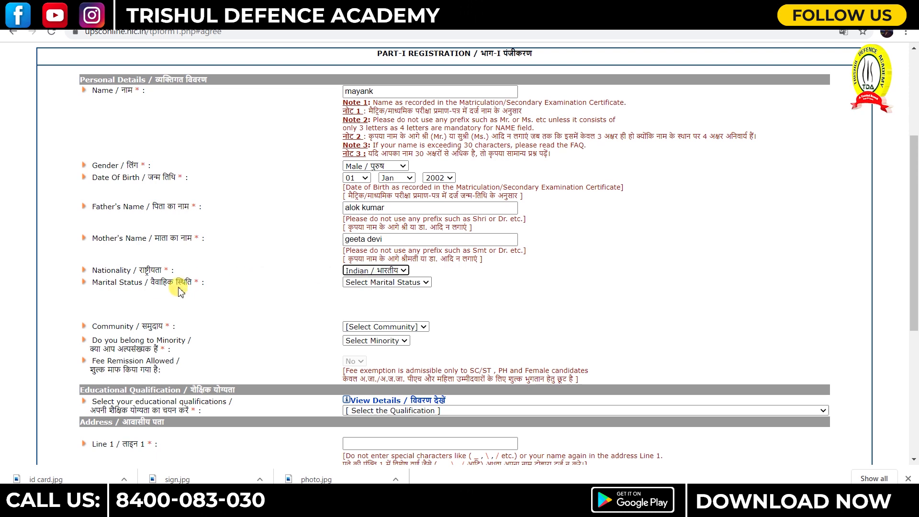
{"action": "left_click", "coordinate": [371, 283]}
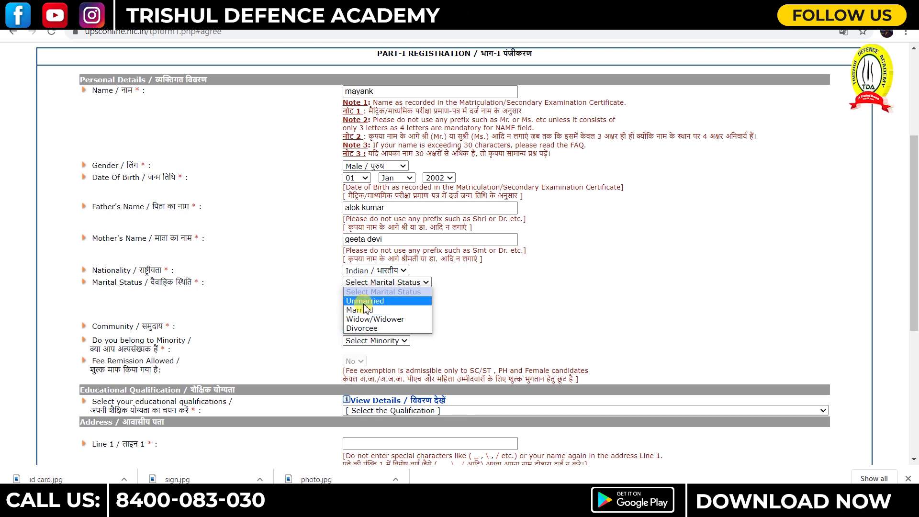
{"action": "left_click", "coordinate": [365, 301]}
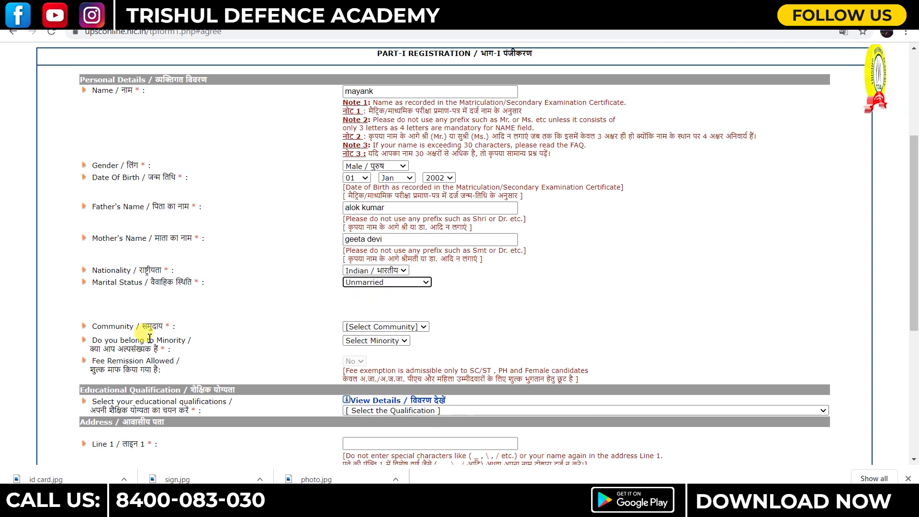
- Set community to General and answer No to the minority question
{"action": "left_click", "coordinate": [369, 328]}
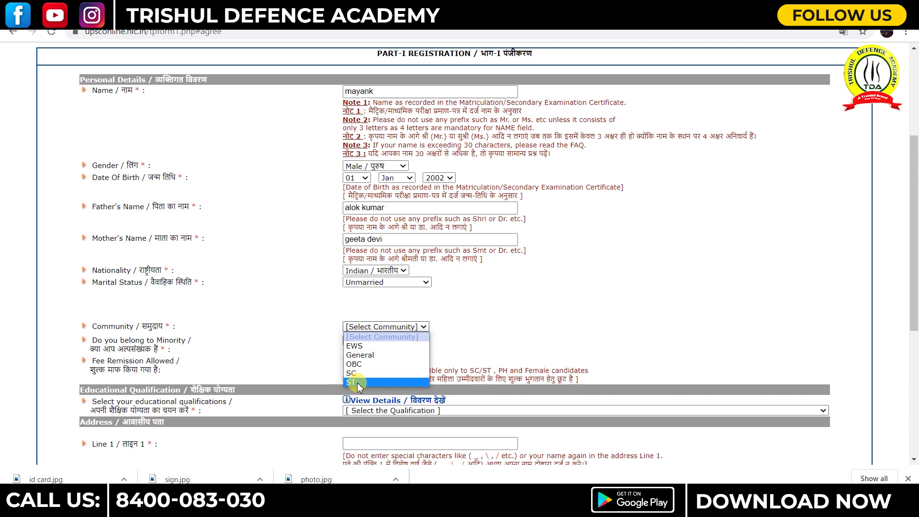
{"action": "left_click", "coordinate": [360, 357]}
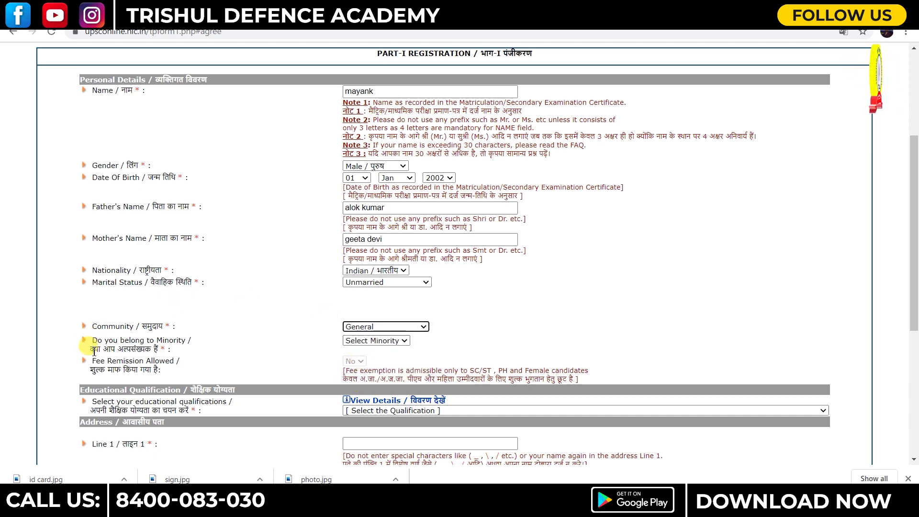
{"action": "left_click", "coordinate": [398, 342]}
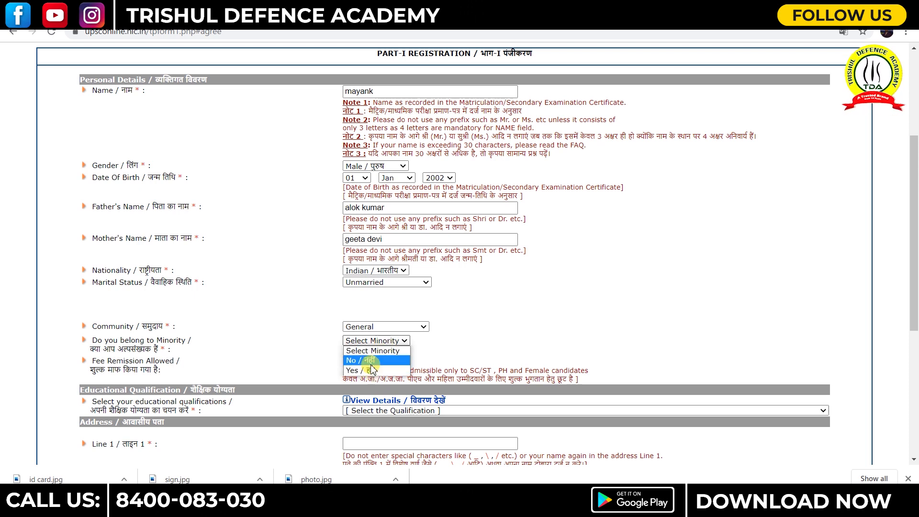
{"action": "left_click", "coordinate": [372, 364]}
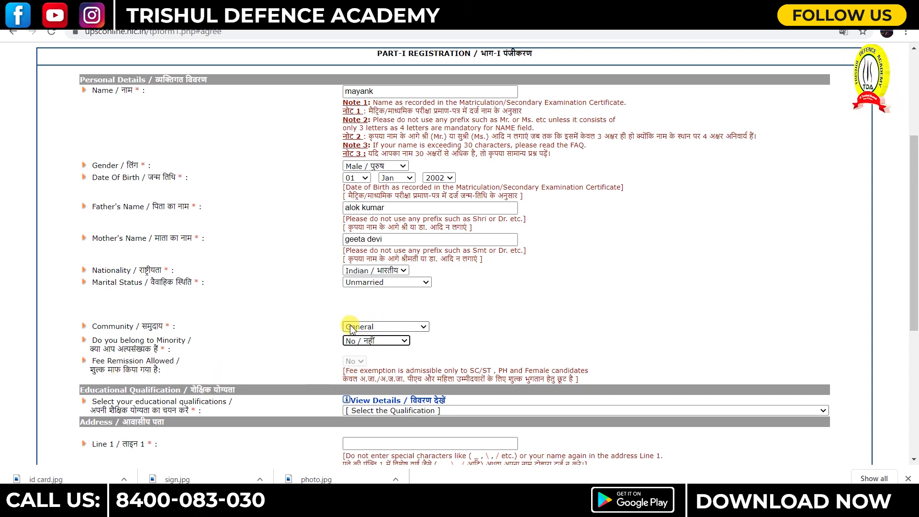
{"action": "left_click", "coordinate": [423, 328]}
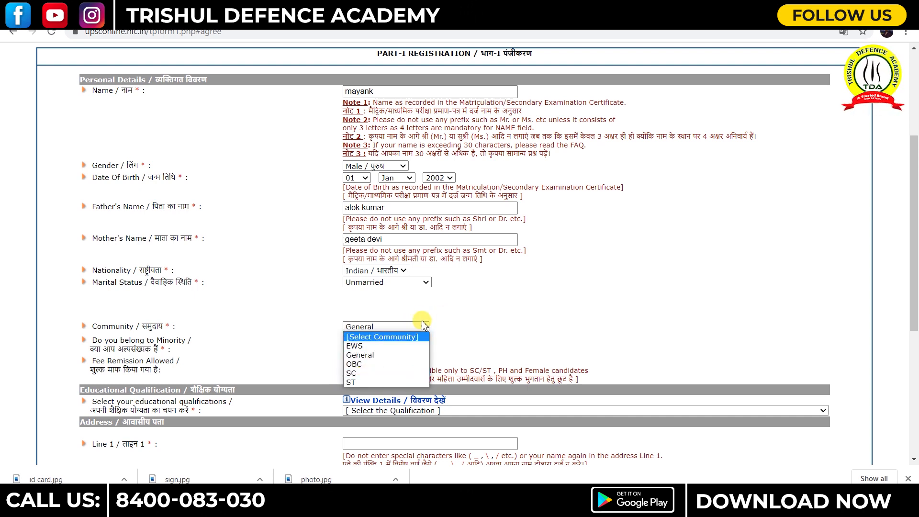
{"action": "left_click", "coordinate": [423, 325]}
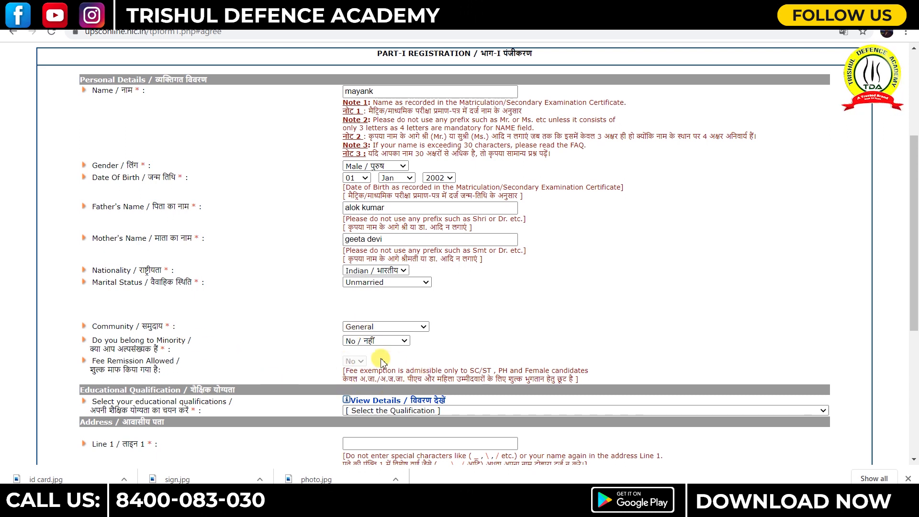
{"action": "scroll", "coordinate": [424, 363], "scroll_direction": "down", "scroll_amount": 3}
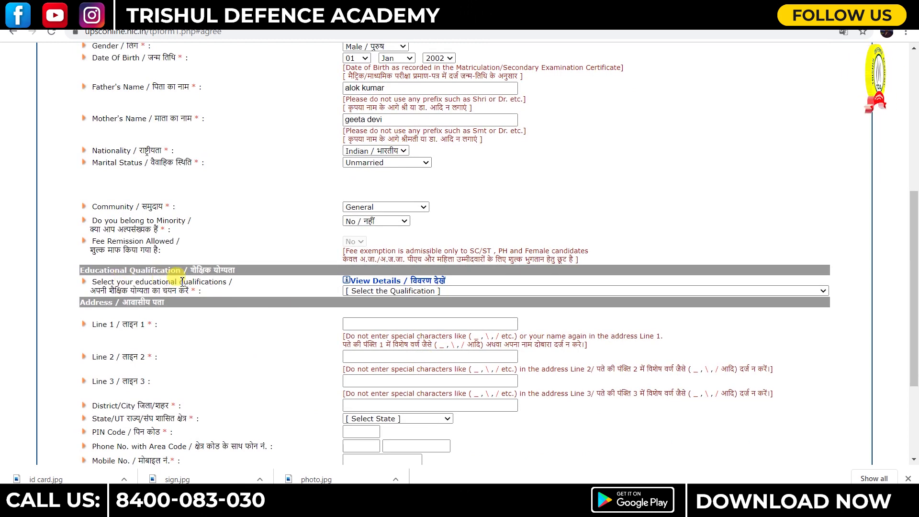
- Choose the Physics and Mathematics degree qualification and fill in the three address lines
{"action": "left_click", "coordinate": [415, 290]}
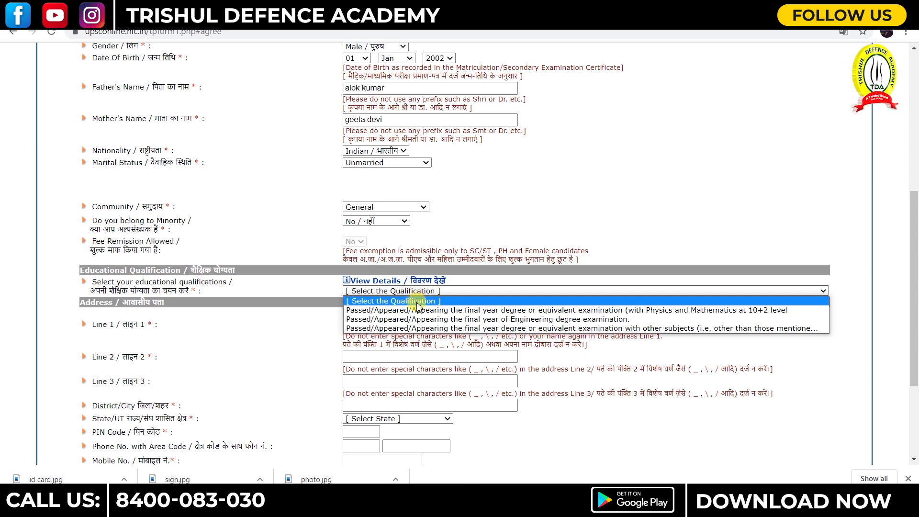
{"action": "left_click", "coordinate": [418, 311]}
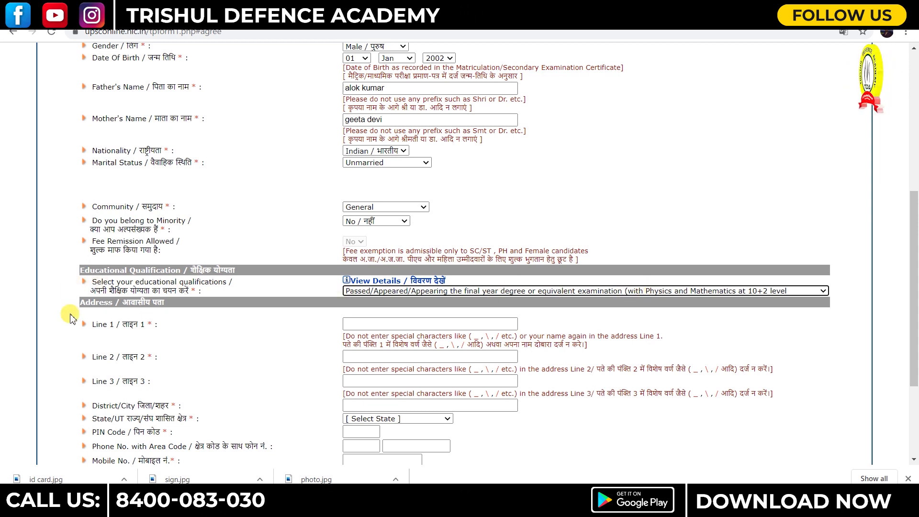
{"action": "left_click", "coordinate": [381, 326]}
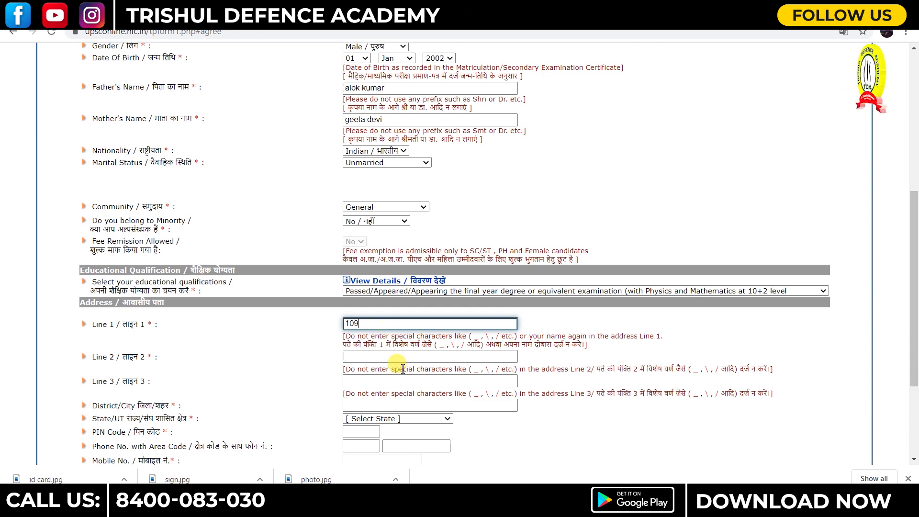
{"action": "left_click", "coordinate": [384, 357]}
{"action": "type", "text": "113"}
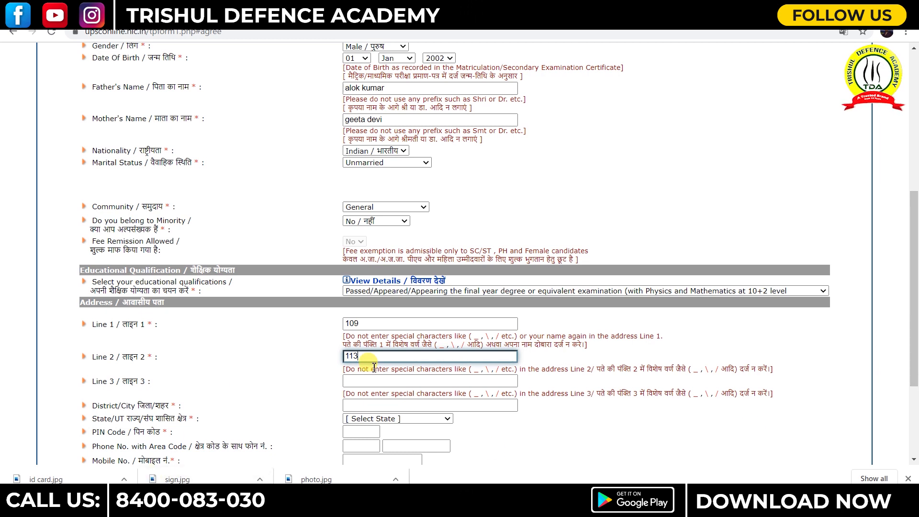
{"action": "left_click", "coordinate": [368, 382]}
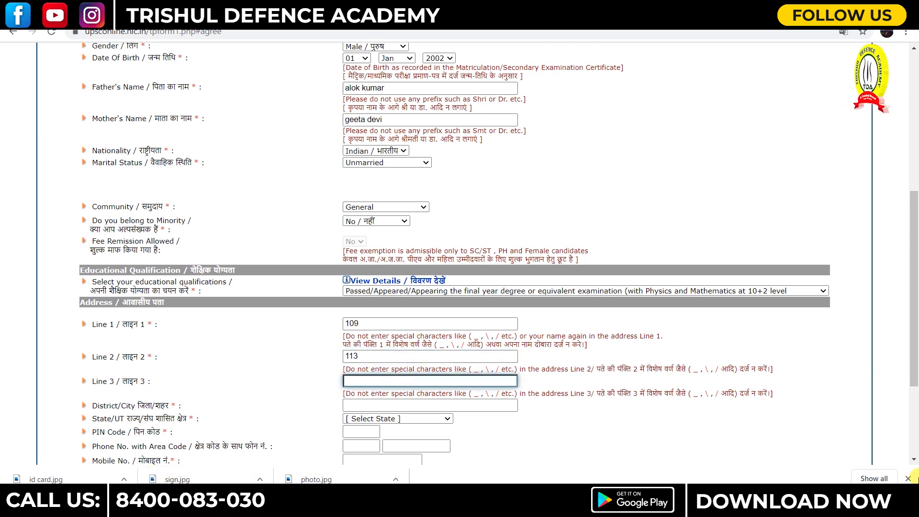
{"action": "type", "text": "allahabad"}
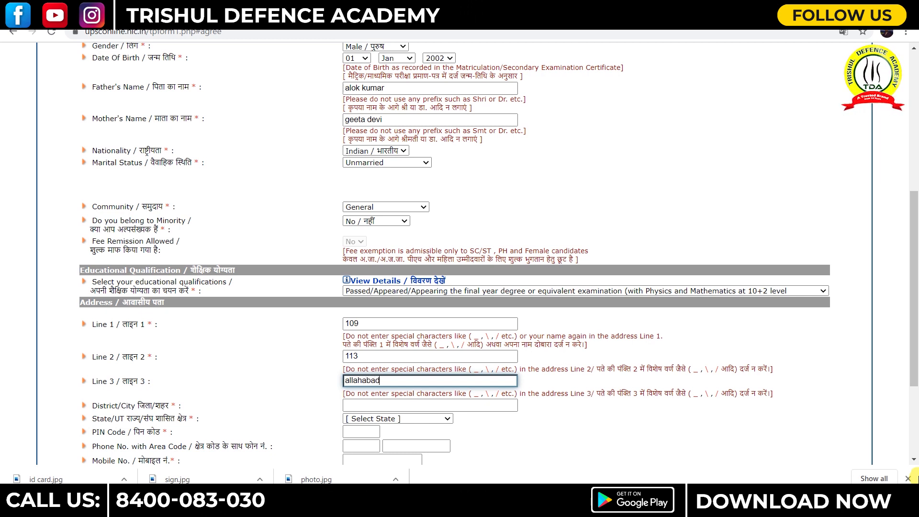
- Enter the district/city and select Uttar Pradesh as the state
{"action": "left_click", "coordinate": [416, 407]}
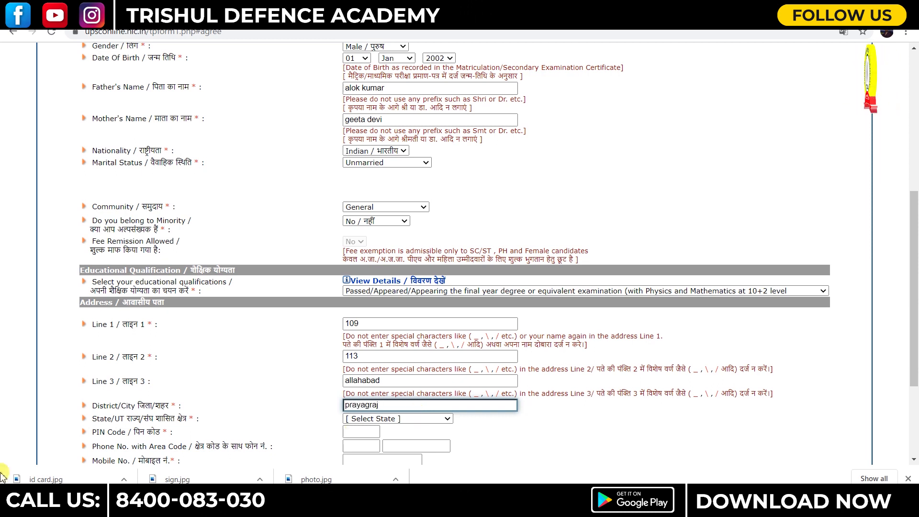
{"action": "left_click", "coordinate": [384, 421]}
{"action": "scroll", "coordinate": [402, 381], "scroll_direction": "down", "scroll_amount": 4}
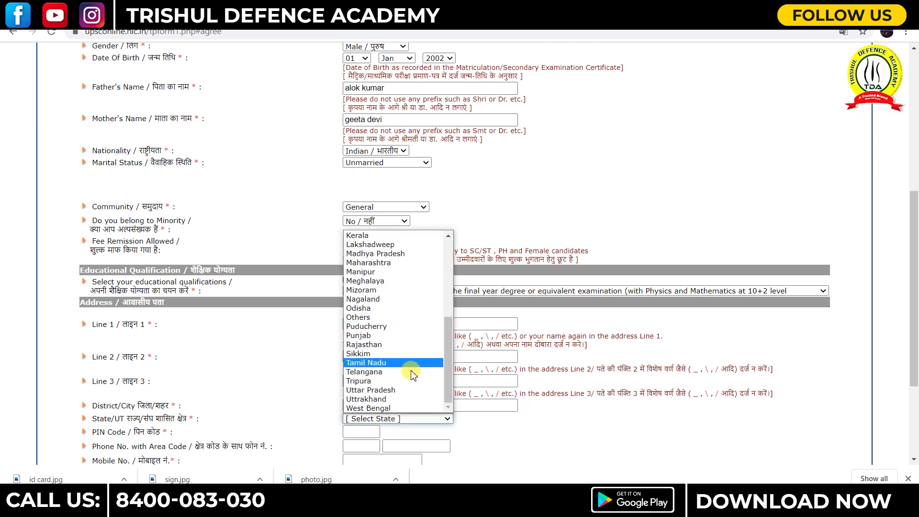
{"action": "left_click", "coordinate": [386, 390]}
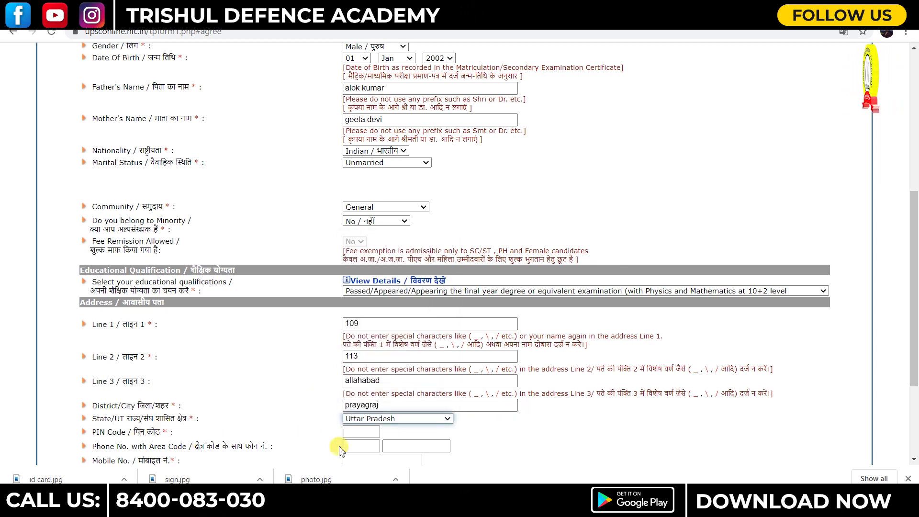
{"action": "scroll", "coordinate": [339, 445], "scroll_direction": "down", "scroll_amount": 3}
- Enter the PIN code and the candidate's mobile number
{"action": "left_click", "coordinate": [360, 309]}
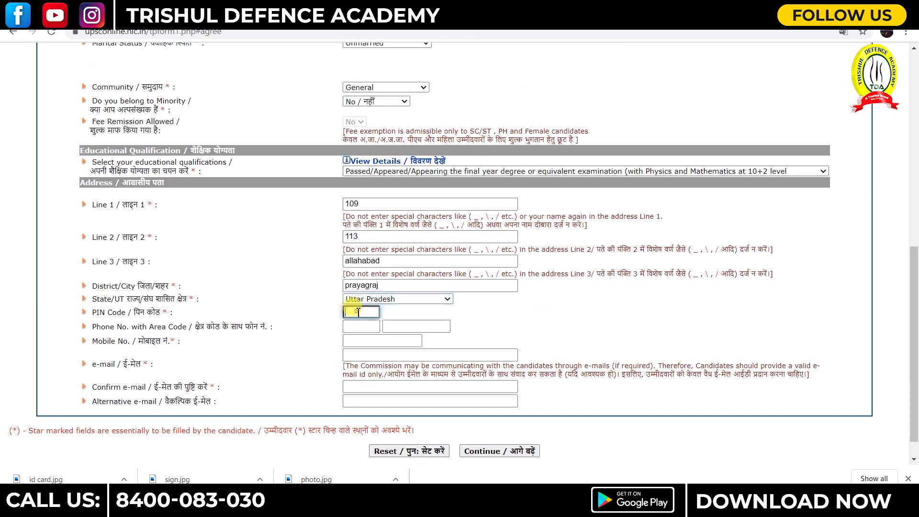
{"action": "type", "text": "211011"}
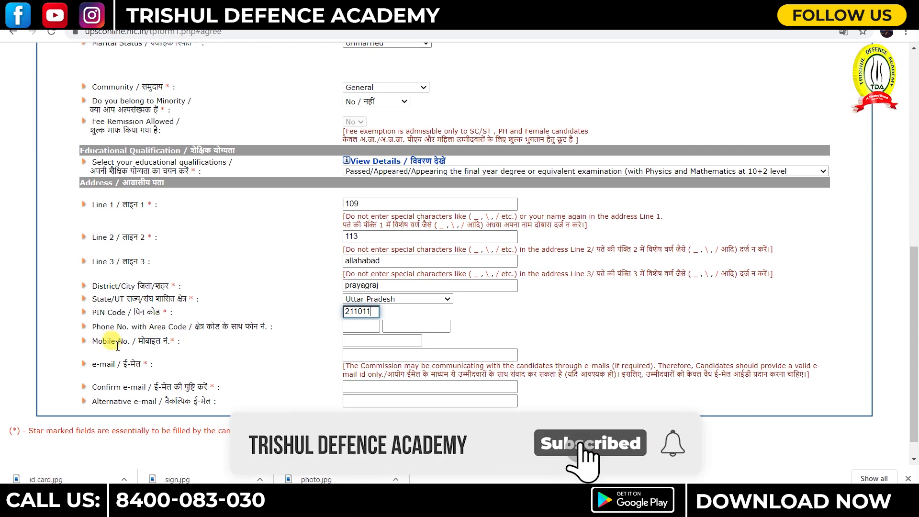
{"action": "left_click", "coordinate": [391, 342]}
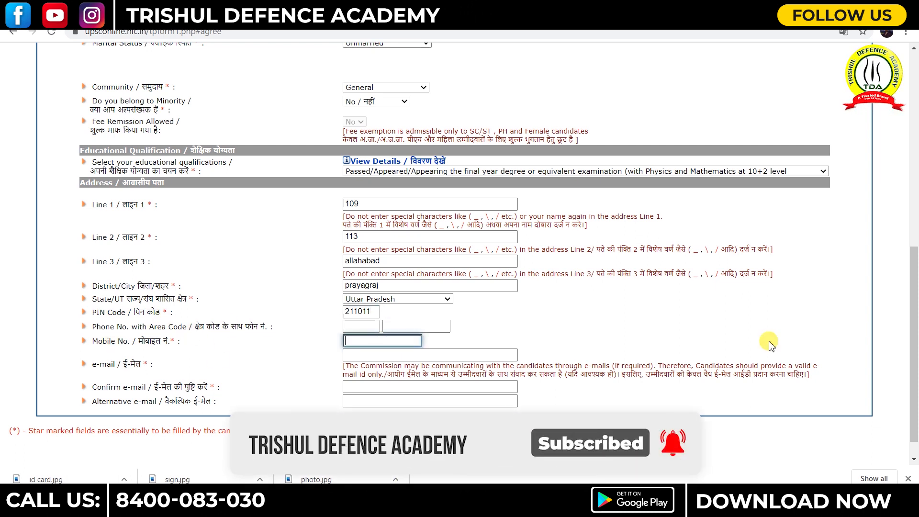
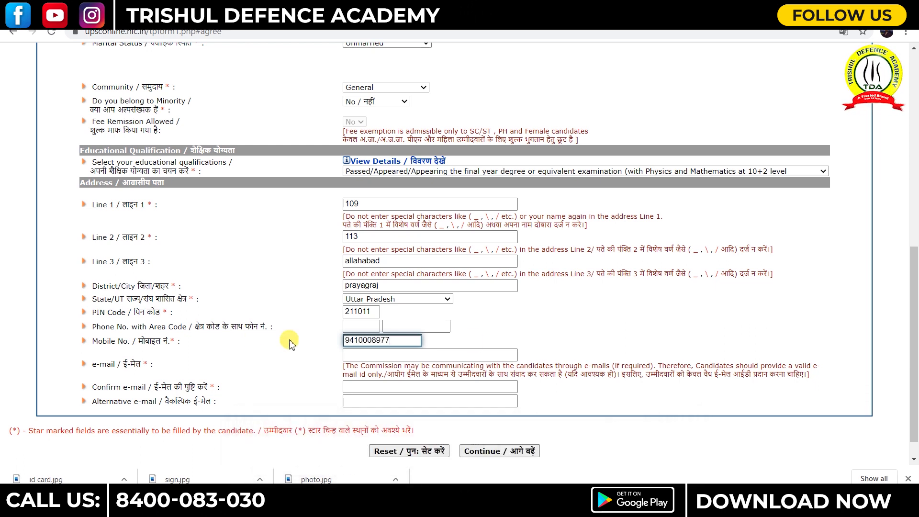
{"action": "left_click", "coordinate": [376, 362]}
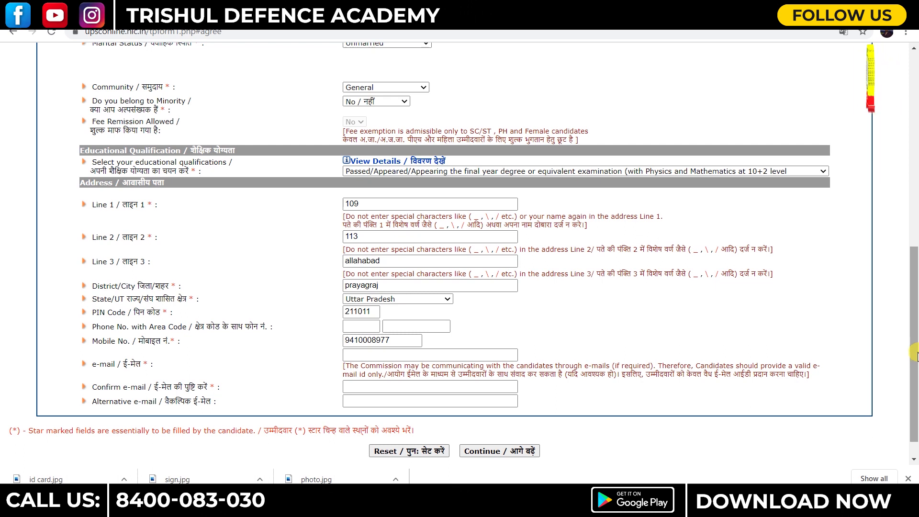
- Enter the candidate's e-mail address and repeat it in the Confirm e-mail field
{"action": "left_click", "coordinate": [398, 354]}
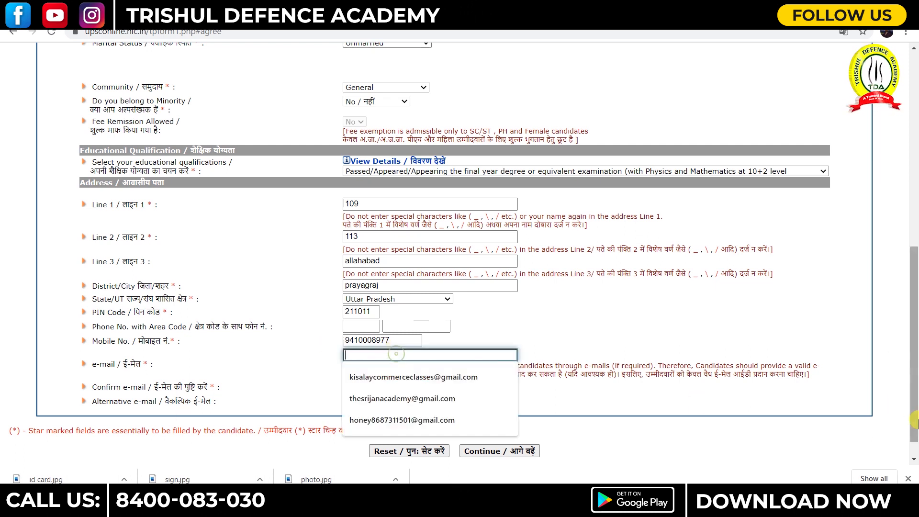
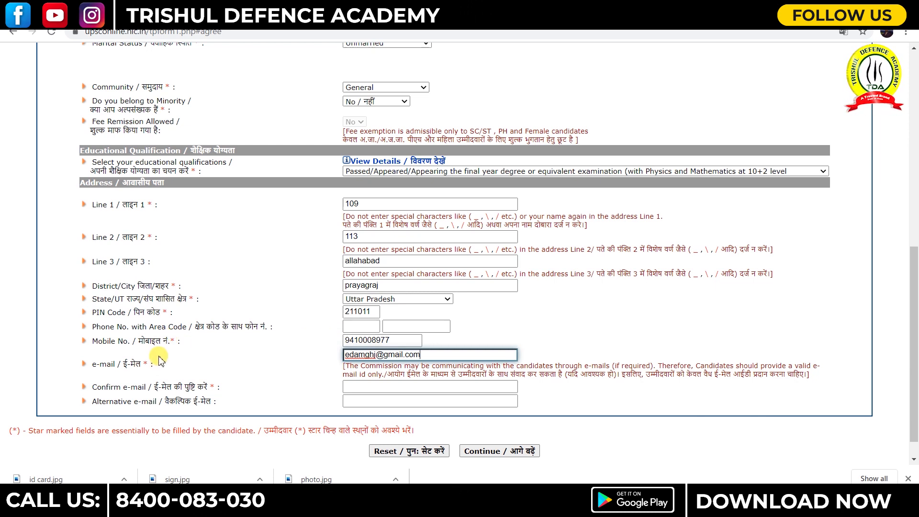
{"action": "left_click", "coordinate": [370, 388]}
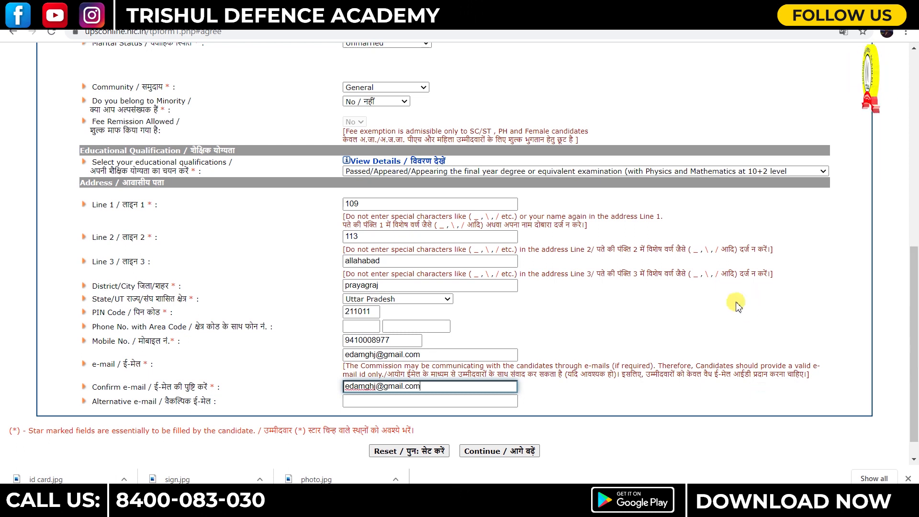
{"action": "scroll", "coordinate": [622, 316], "scroll_direction": "down", "scroll_amount": 1}
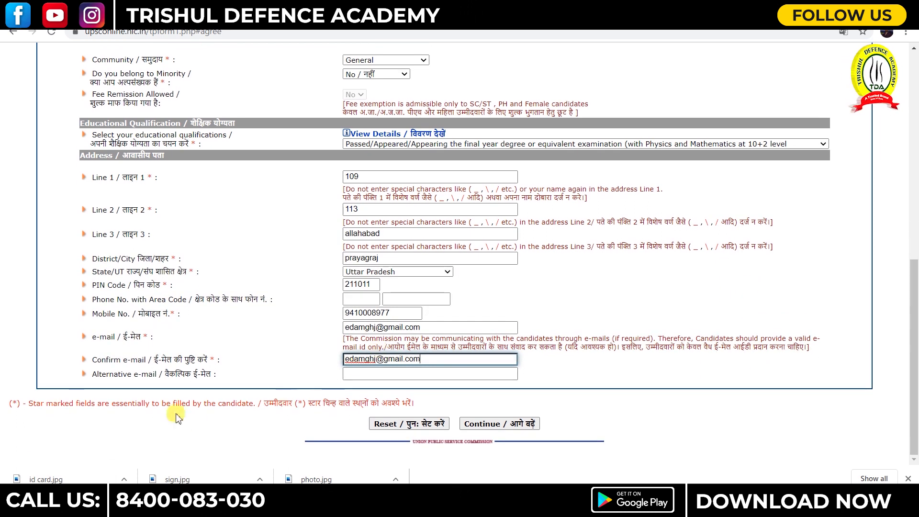
- Continue, choose Aadhaar Card as photo ID, and enter and confirm its number
{"action": "left_click", "coordinate": [494, 430]}
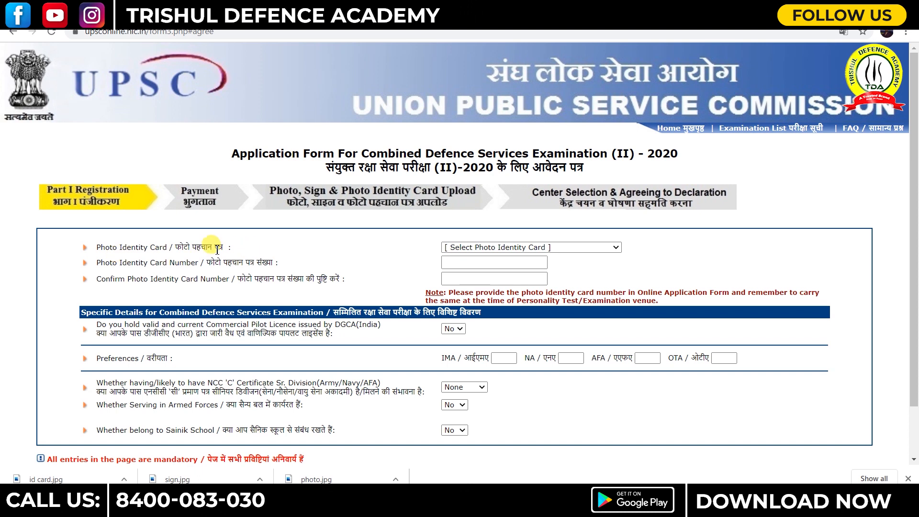
{"action": "left_click", "coordinate": [501, 248]}
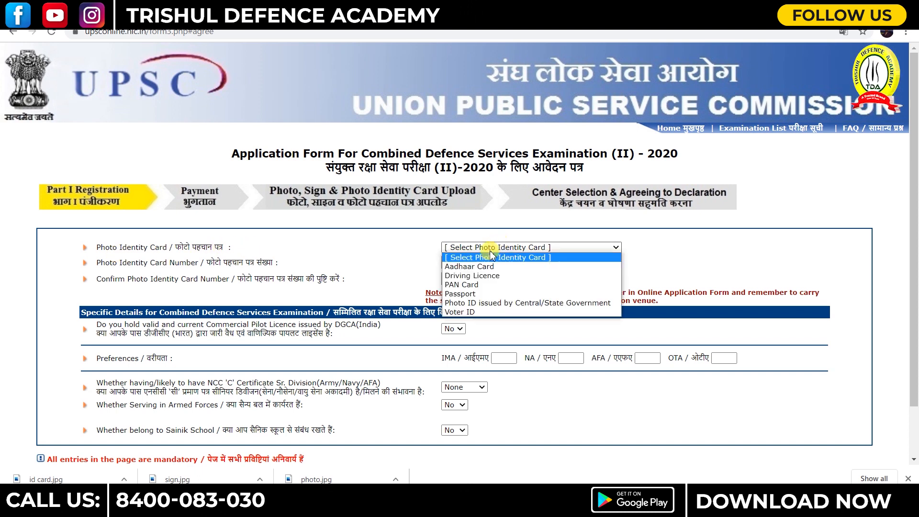
{"action": "left_click", "coordinate": [467, 267]}
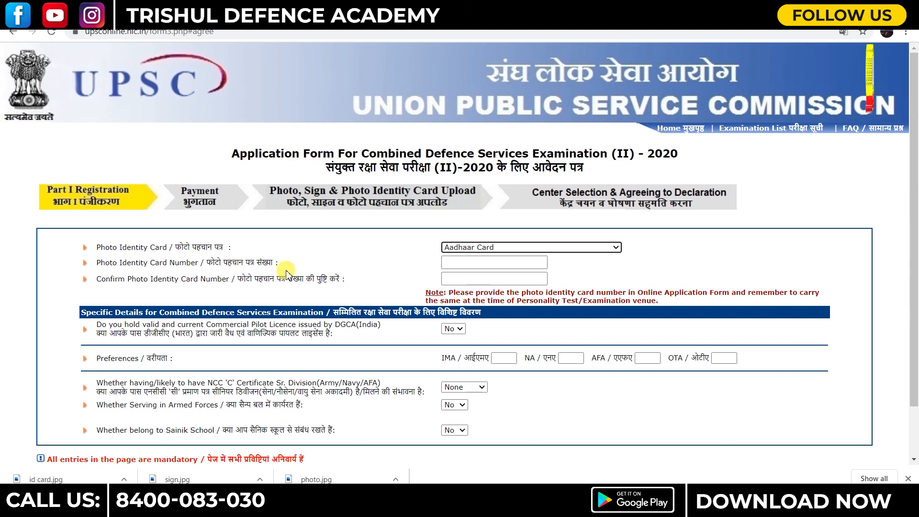
{"action": "left_click", "coordinate": [452, 265]}
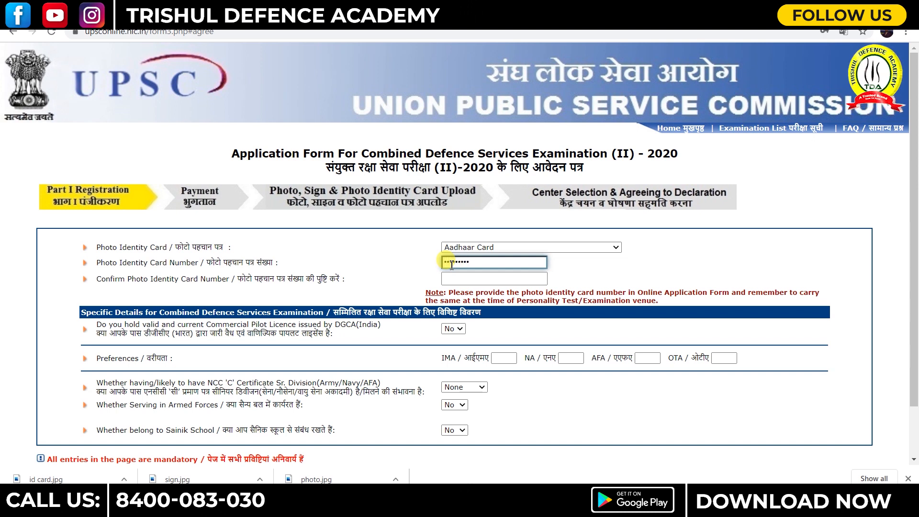
{"action": "left_click", "coordinate": [451, 280]}
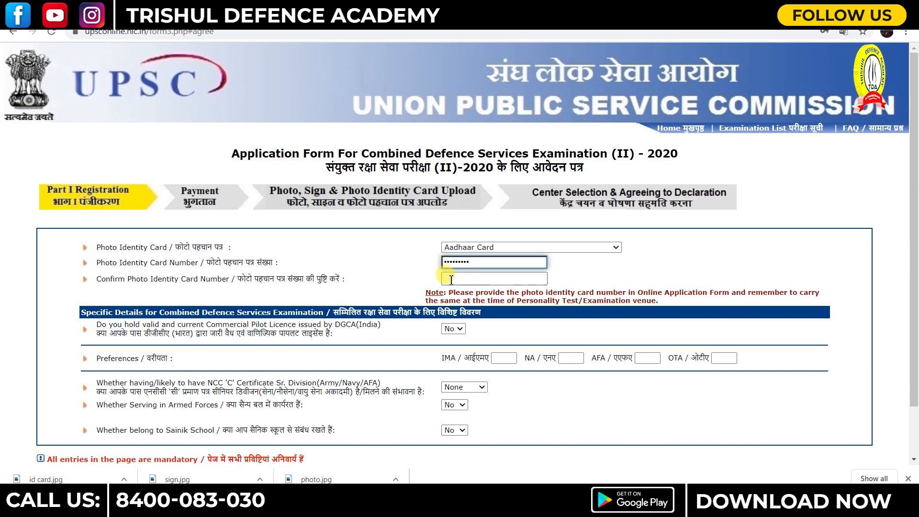
{"action": "left_click", "coordinate": [451, 280]}
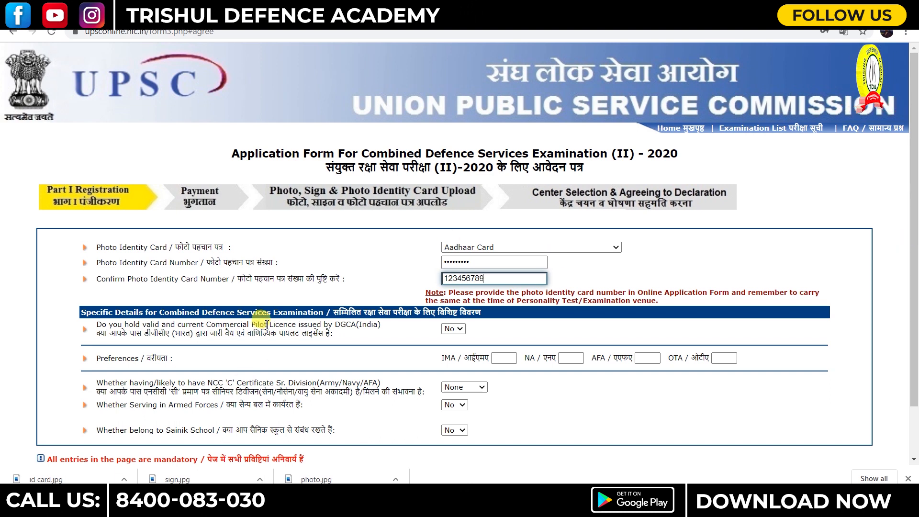
{"action": "scroll", "coordinate": [266, 324], "scroll_direction": "down", "scroll_amount": 1}
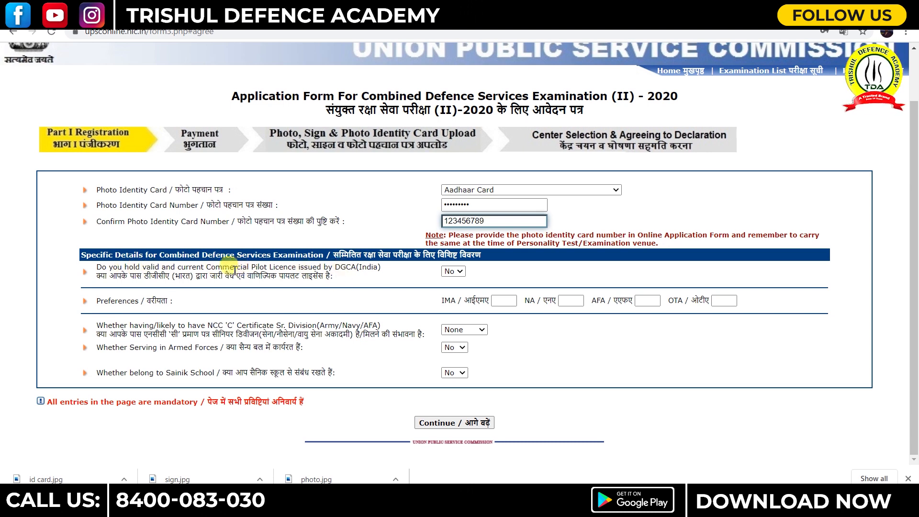
- Keep pilot licence, NCC, armed forces and Sainik School at No/None, set preferences IMA 1, NA 0, AFA 0, OTA 4, and submit
{"action": "left_click", "coordinate": [463, 271]}
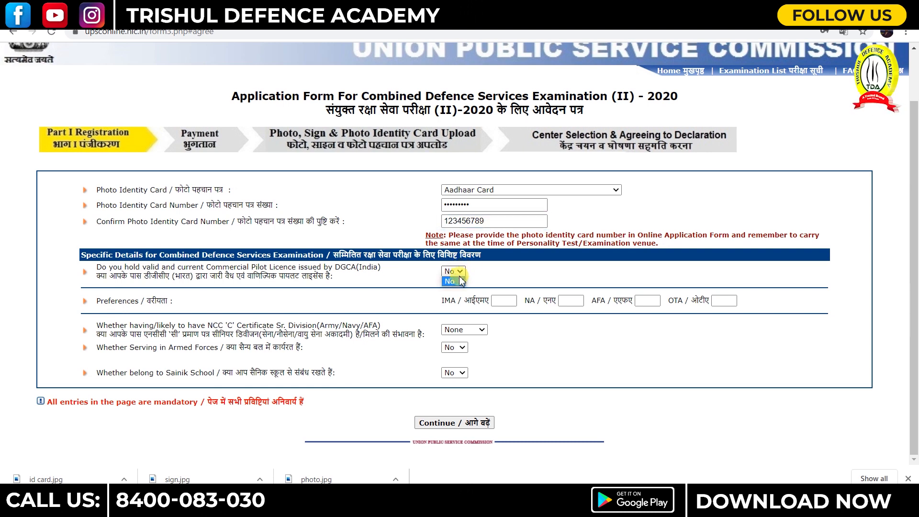
{"action": "left_click", "coordinate": [451, 280]}
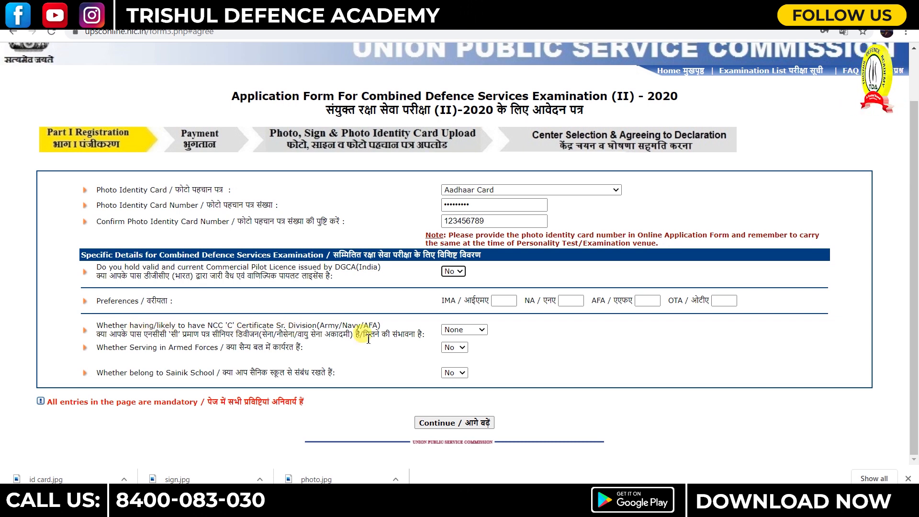
{"action": "left_click", "coordinate": [463, 330]}
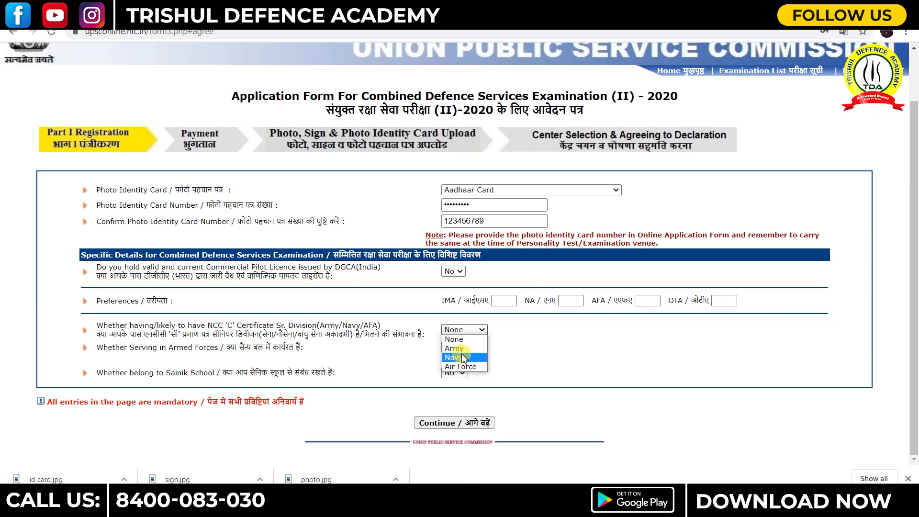
{"action": "left_click", "coordinate": [459, 342]}
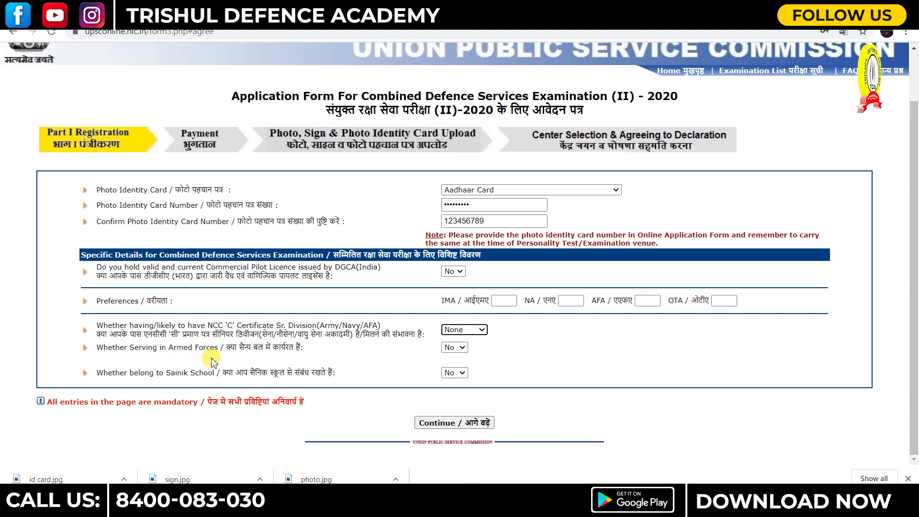
{"action": "left_click", "coordinate": [461, 355]}
{"action": "left_click", "coordinate": [461, 356]}
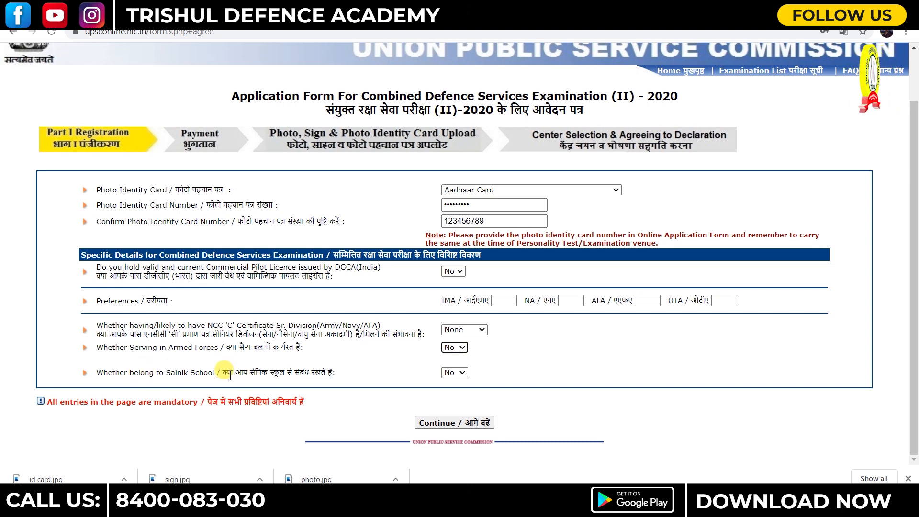
{"action": "left_click", "coordinate": [453, 376]}
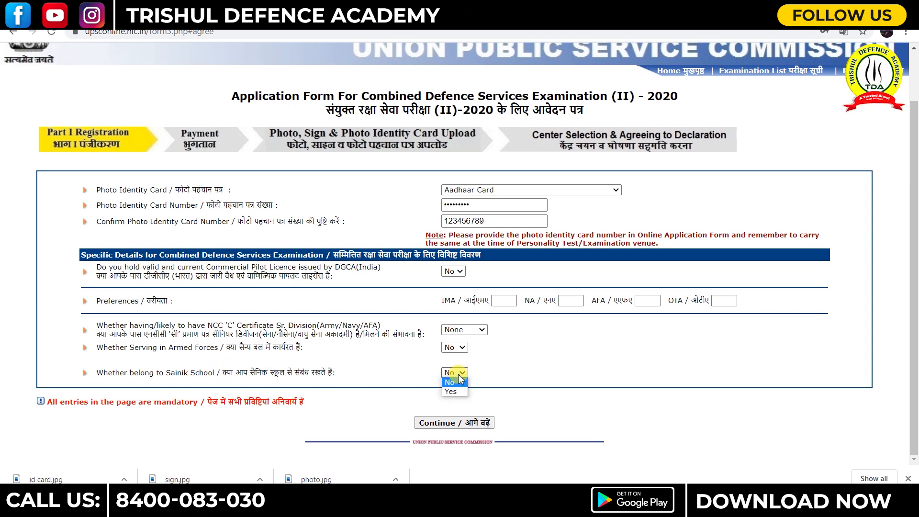
{"action": "left_click", "coordinate": [458, 381]}
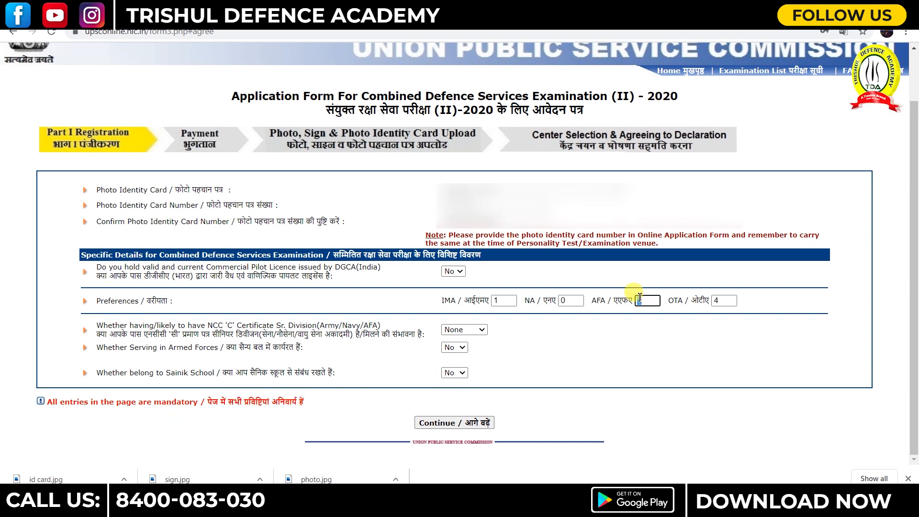
{"action": "double_click", "coordinate": [639, 300]}
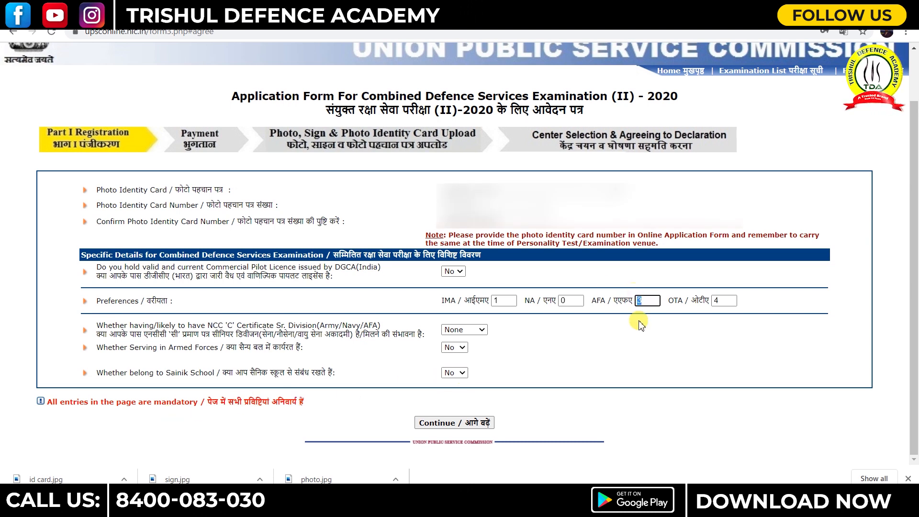
{"action": "left_click", "coordinate": [459, 426]}
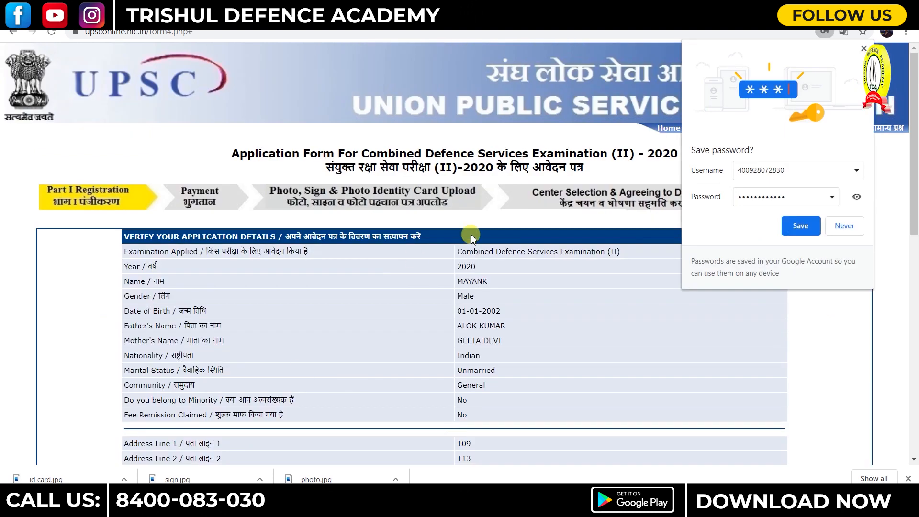
- Save the password in Chrome and review the application details down to the captcha
{"action": "left_click", "coordinate": [801, 226]}
{"action": "scroll", "coordinate": [493, 297], "scroll_direction": "down", "scroll_amount": 3}
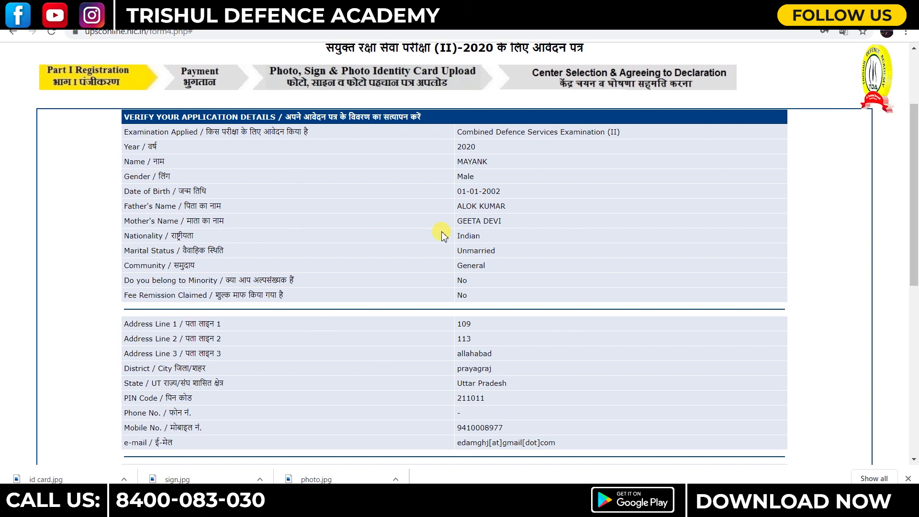
{"action": "scroll", "coordinate": [441, 234], "scroll_direction": "down", "scroll_amount": 6}
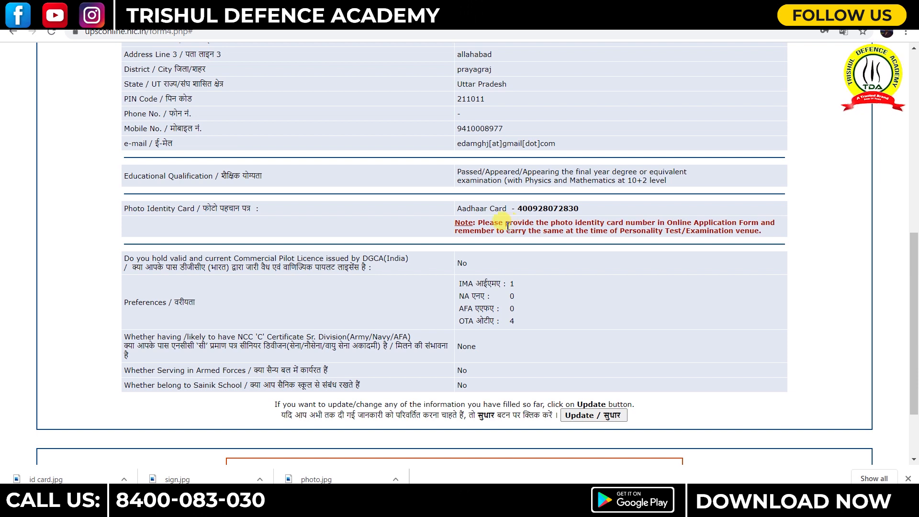
{"action": "scroll", "coordinate": [415, 261], "scroll_direction": "up", "scroll_amount": 9}
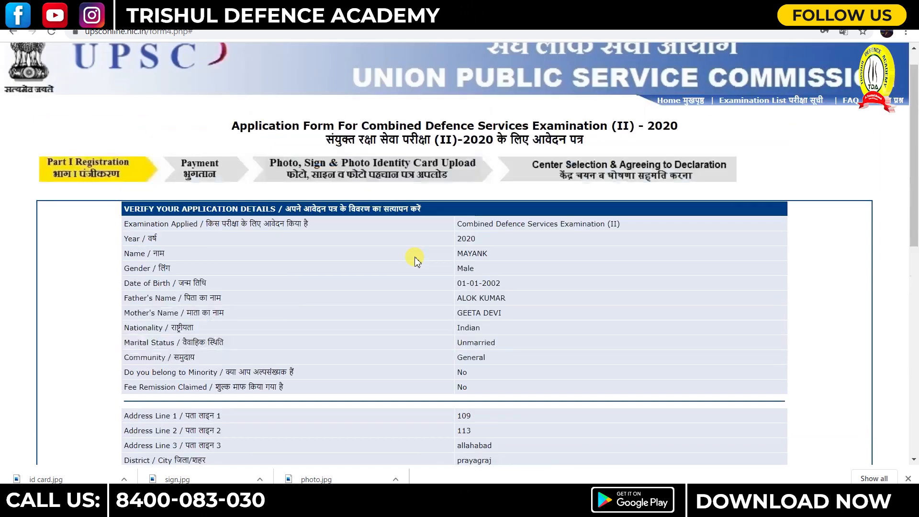
{"action": "scroll", "coordinate": [518, 89], "scroll_direction": "down", "scroll_amount": 4}
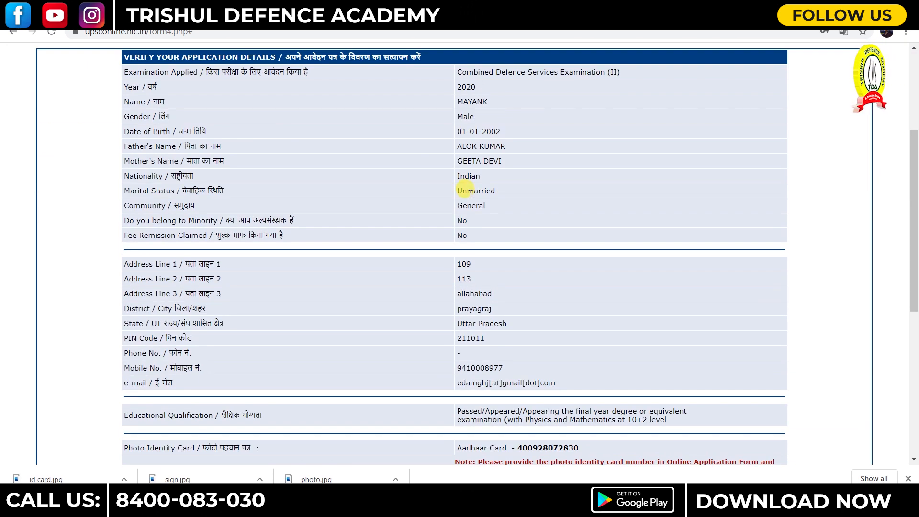
{"action": "scroll", "coordinate": [455, 311], "scroll_direction": "down", "scroll_amount": 1}
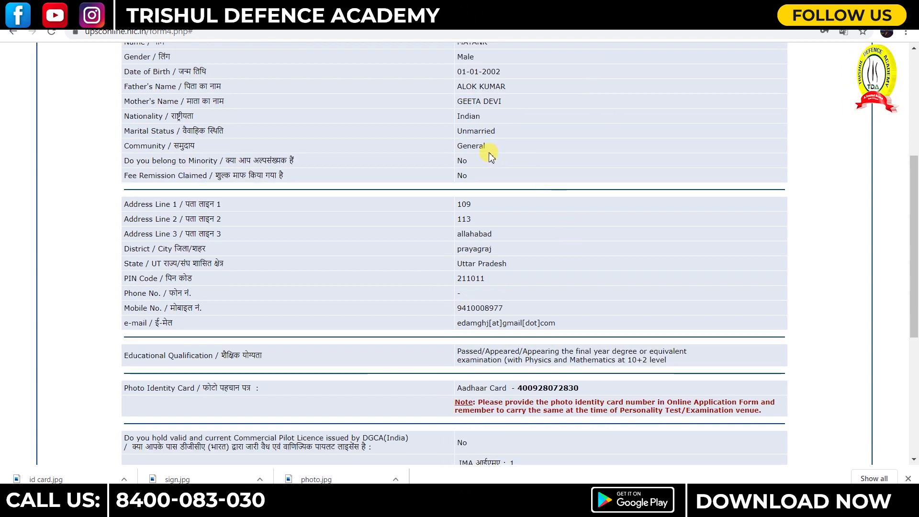
{"action": "scroll", "coordinate": [497, 152], "scroll_direction": "down", "scroll_amount": 5}
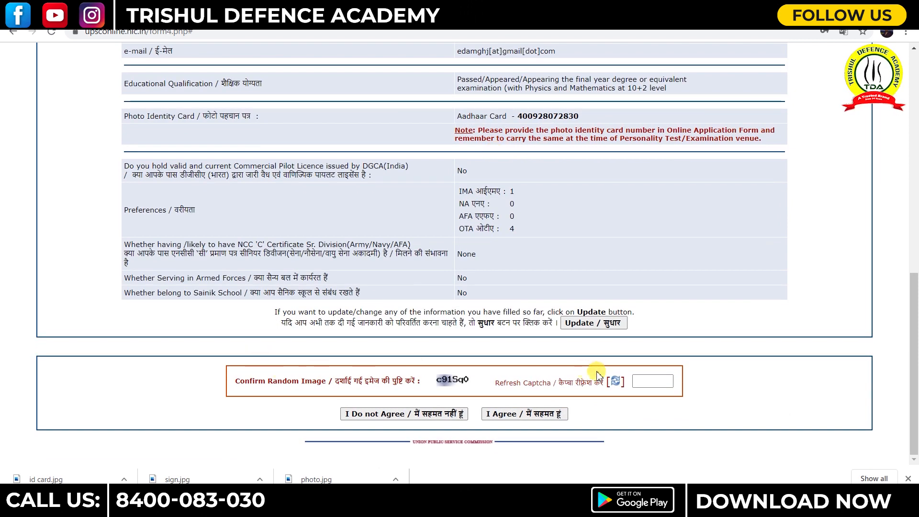
- Enter the captcha, agree to the details, and confirm that Part I is final
{"action": "left_click", "coordinate": [638, 380]}
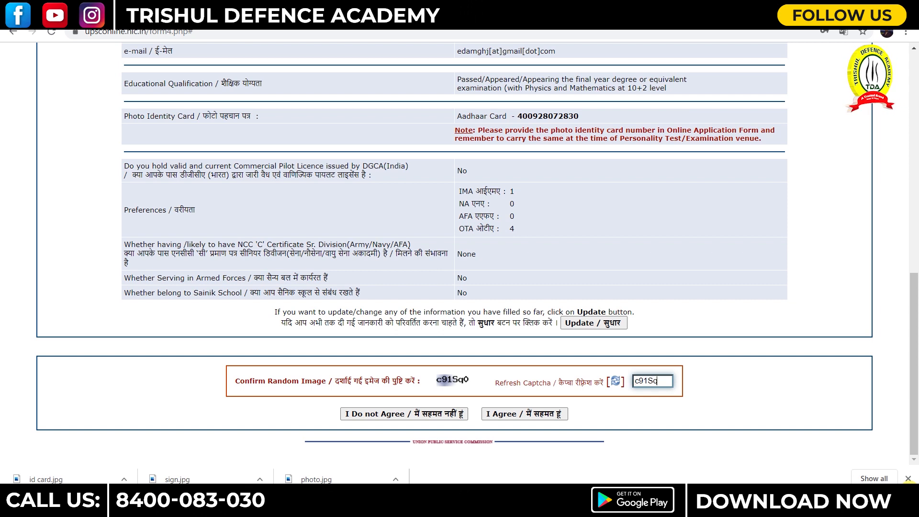
{"action": "type", "text": "0"}
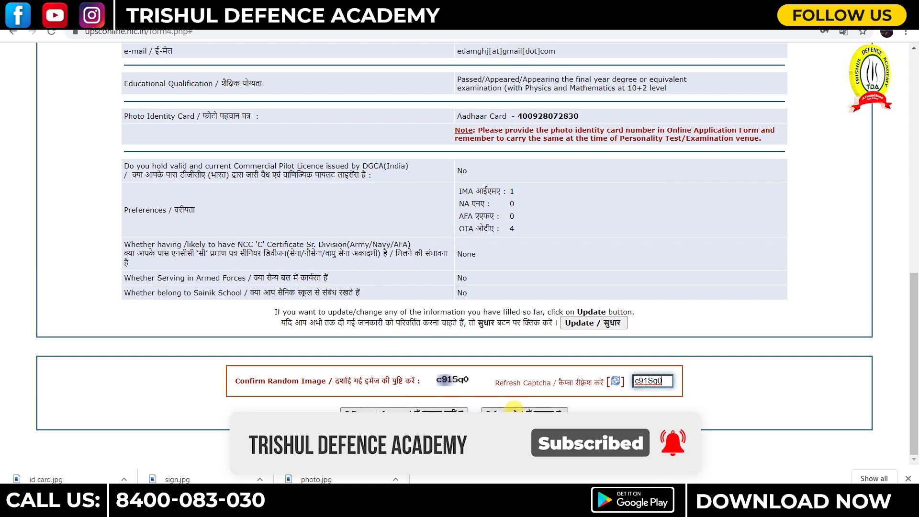
{"action": "left_click", "coordinate": [516, 413]}
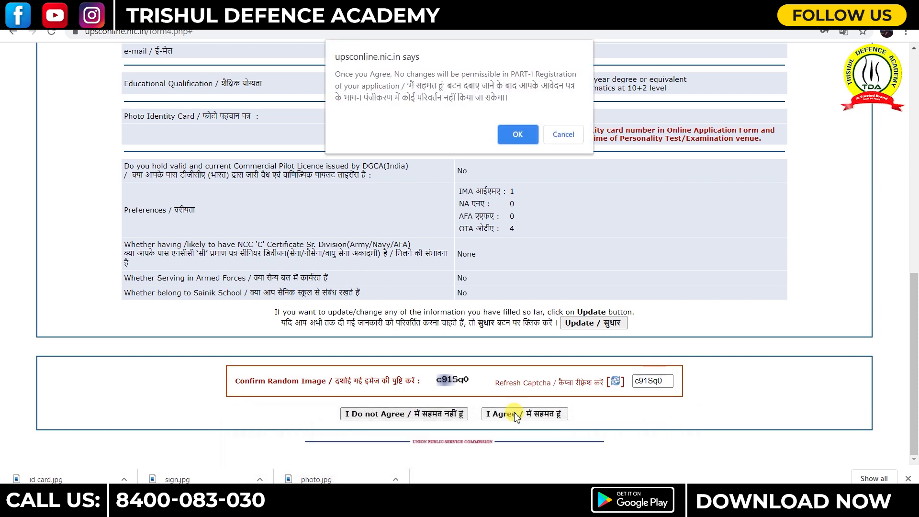
{"action": "left_click", "coordinate": [518, 136]}
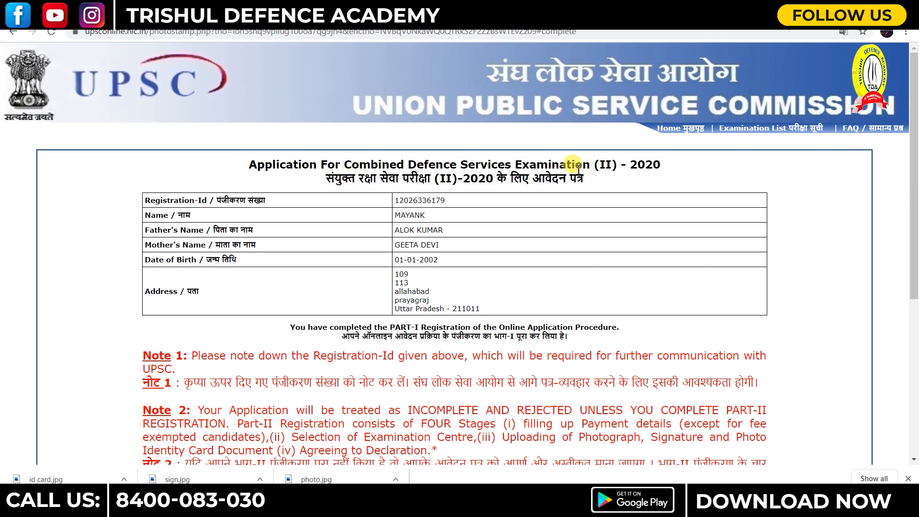
- From the Part-I completion page, follow the 'Click Here for Part-II Registration' link
{"action": "scroll", "coordinate": [429, 244], "scroll_direction": "down", "scroll_amount": 1}
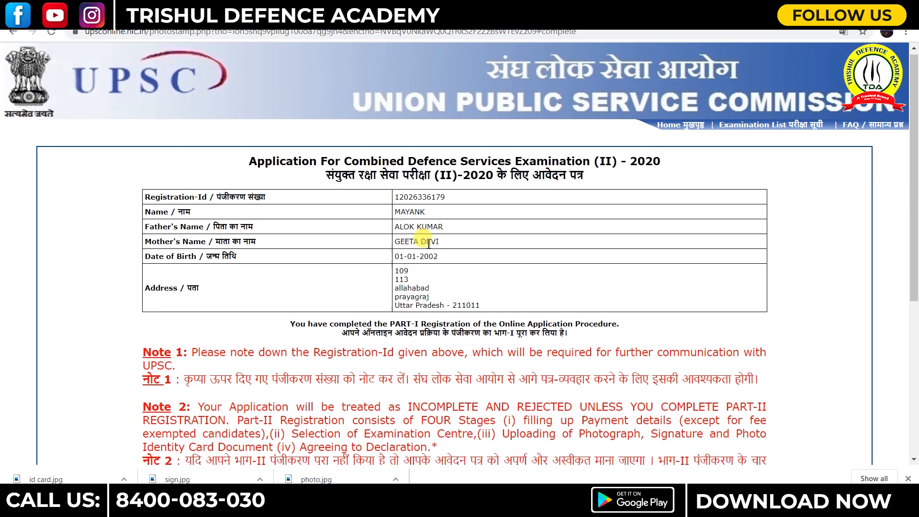
{"action": "scroll", "coordinate": [429, 244], "scroll_direction": "down", "scroll_amount": 4}
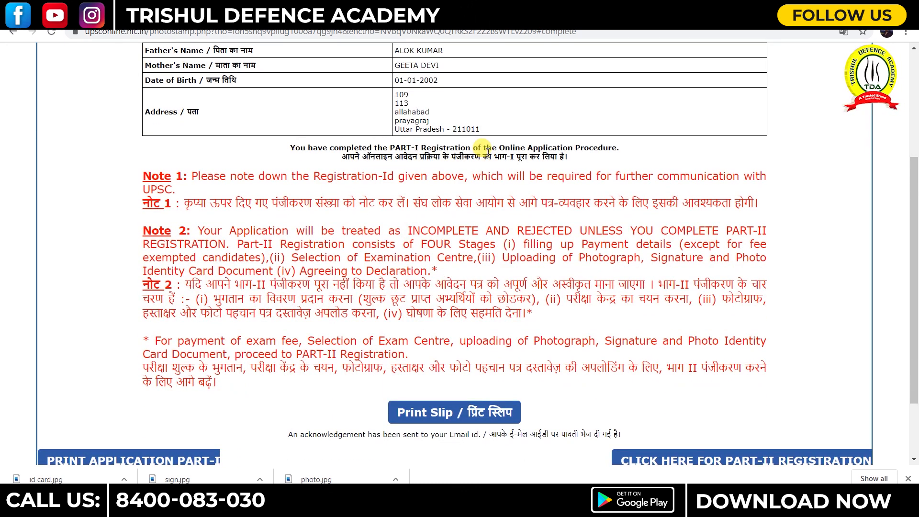
{"action": "scroll", "coordinate": [403, 199], "scroll_direction": "down", "scroll_amount": 2}
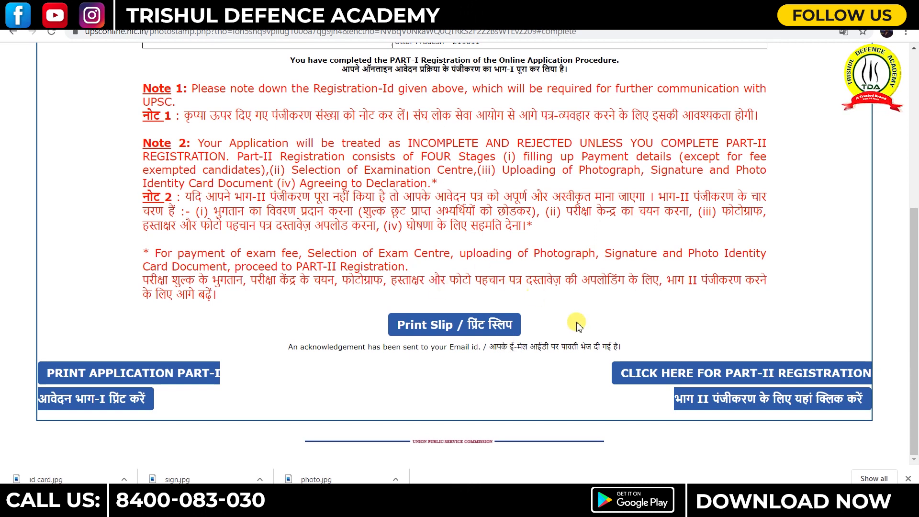
{"action": "left_click", "coordinate": [784, 373]}
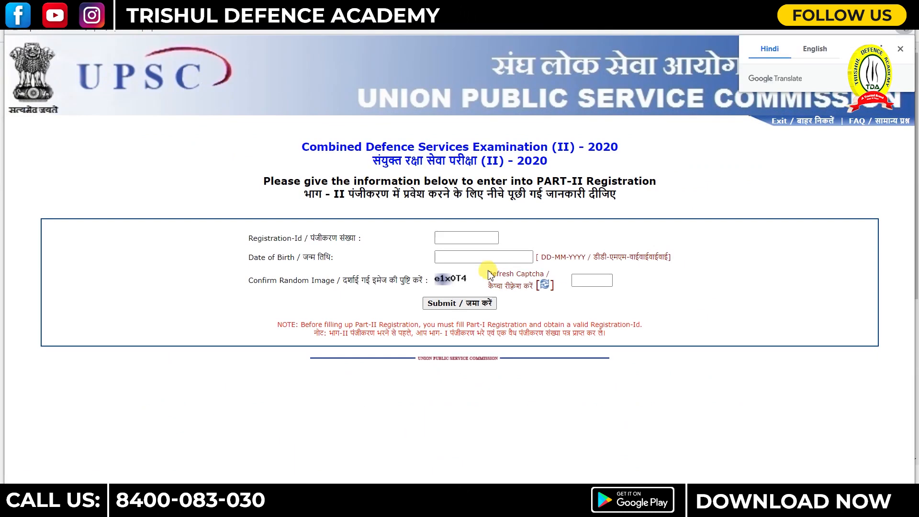